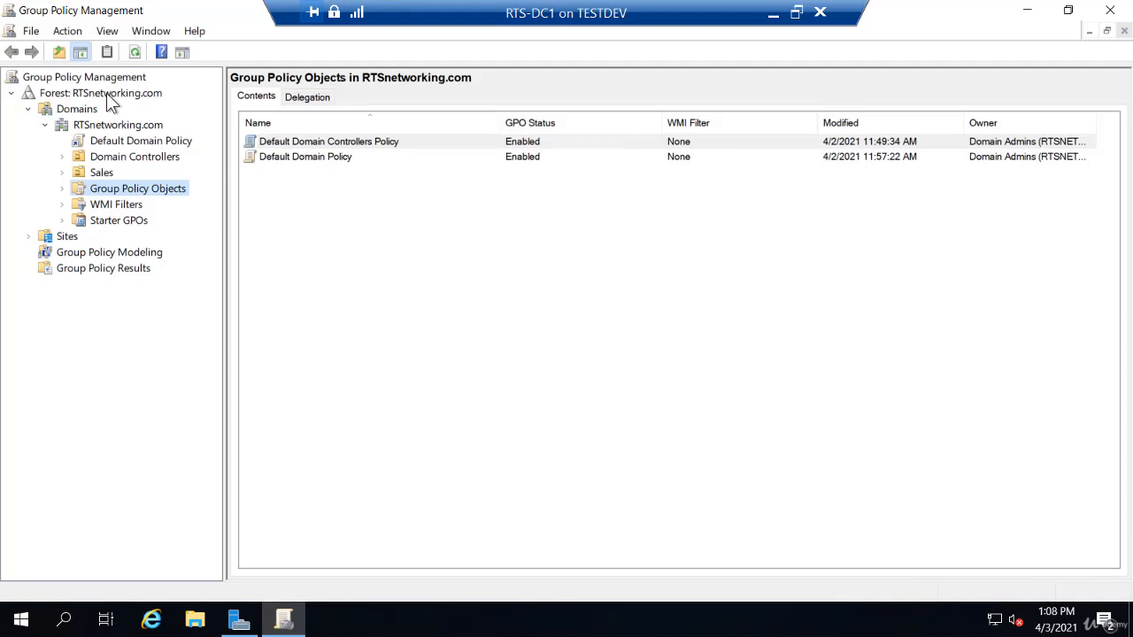
# Expand the RTSnetworking.com domain, view the linked Default Domain Policy with its link notice suppressed in future, and expand Domain Controllers.
pyautogui.click(27, 108)
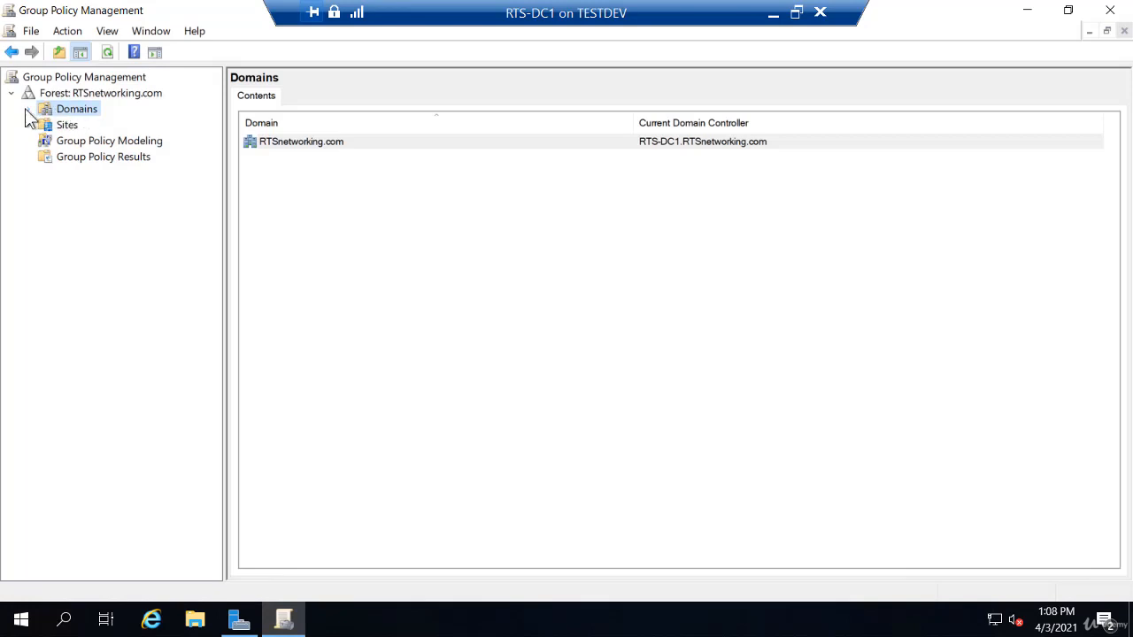
pyautogui.click(27, 111)
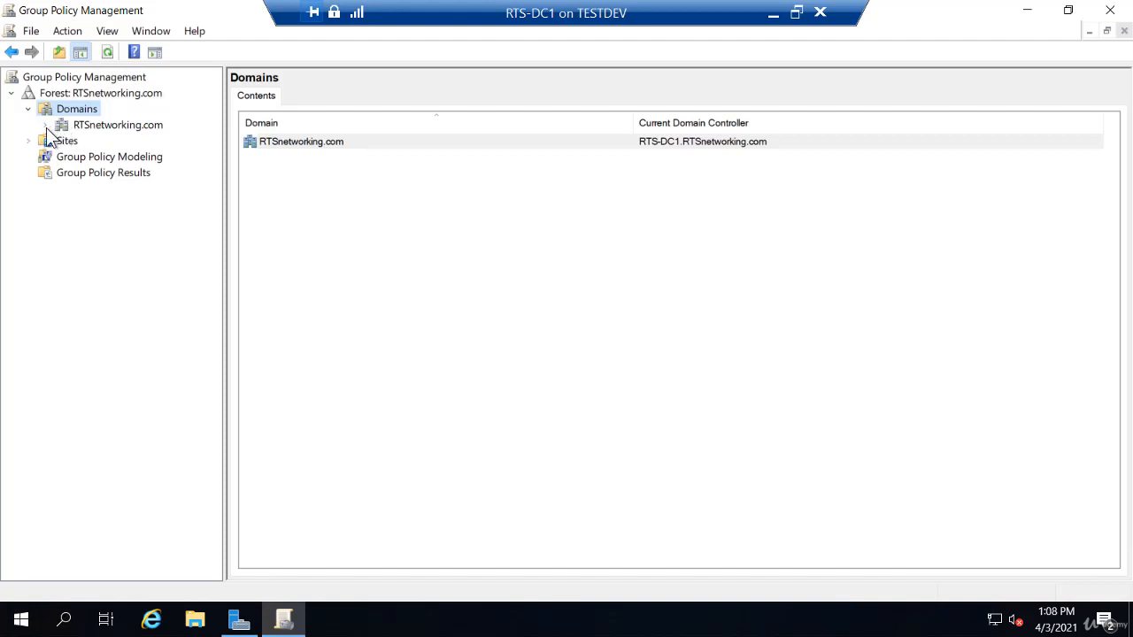
pyautogui.click(46, 125)
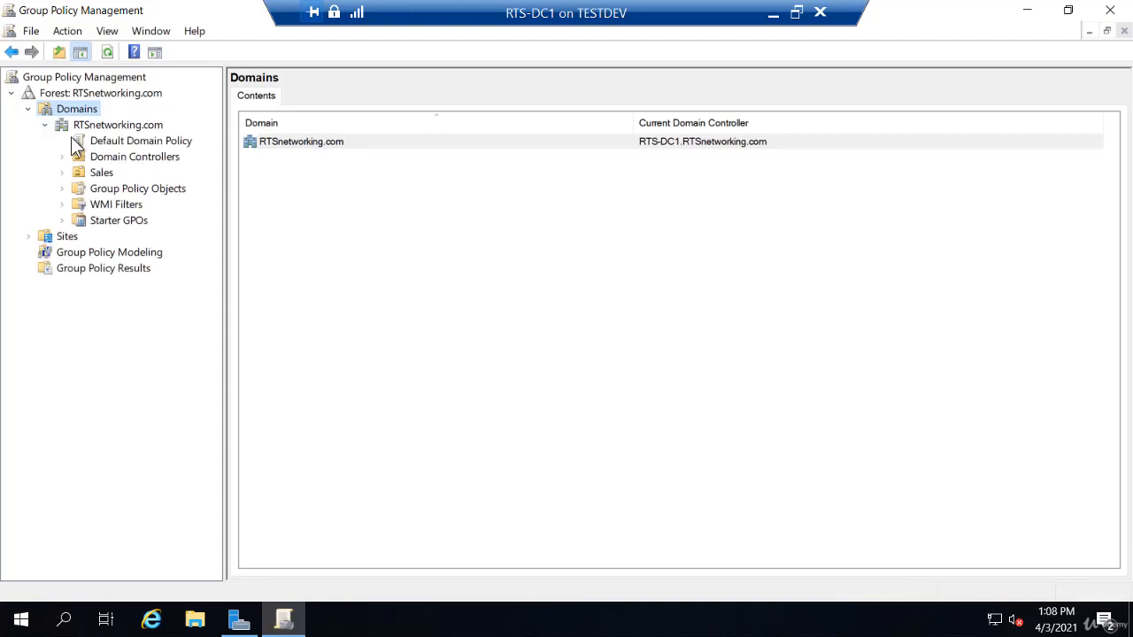
pyautogui.click(107, 144)
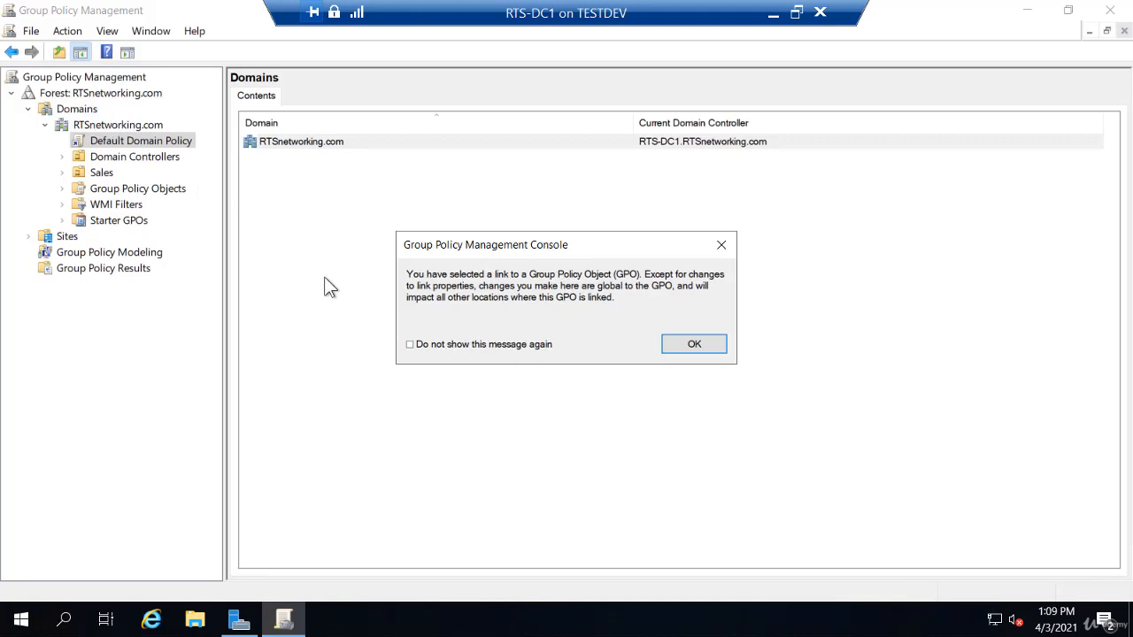
pyautogui.click(409, 346)
pyautogui.click(689, 345)
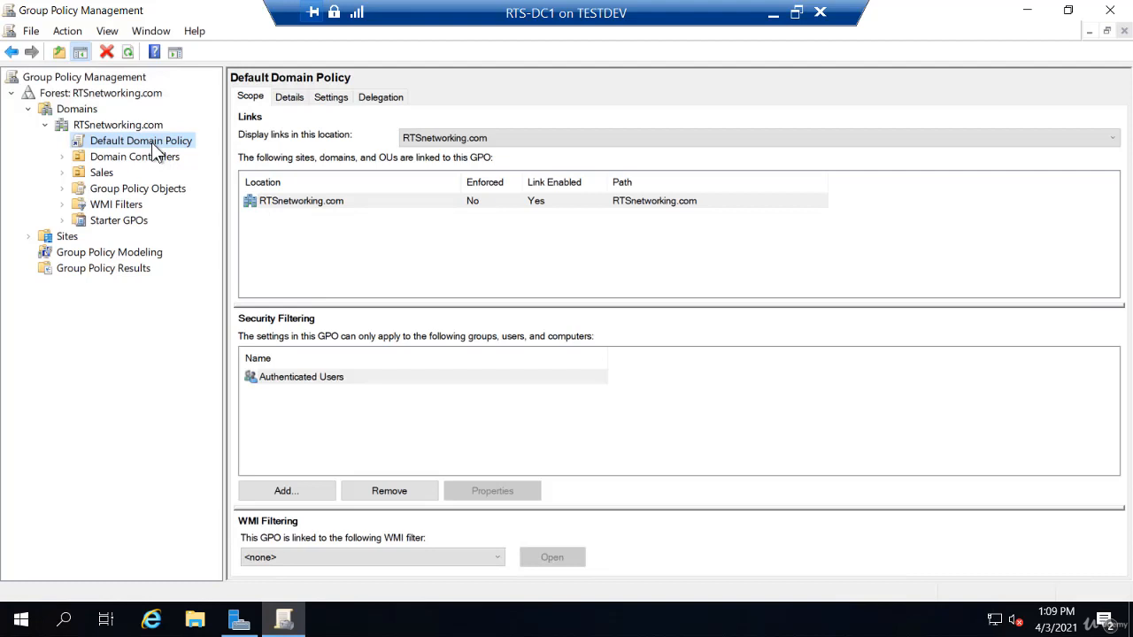
pyautogui.click(62, 156)
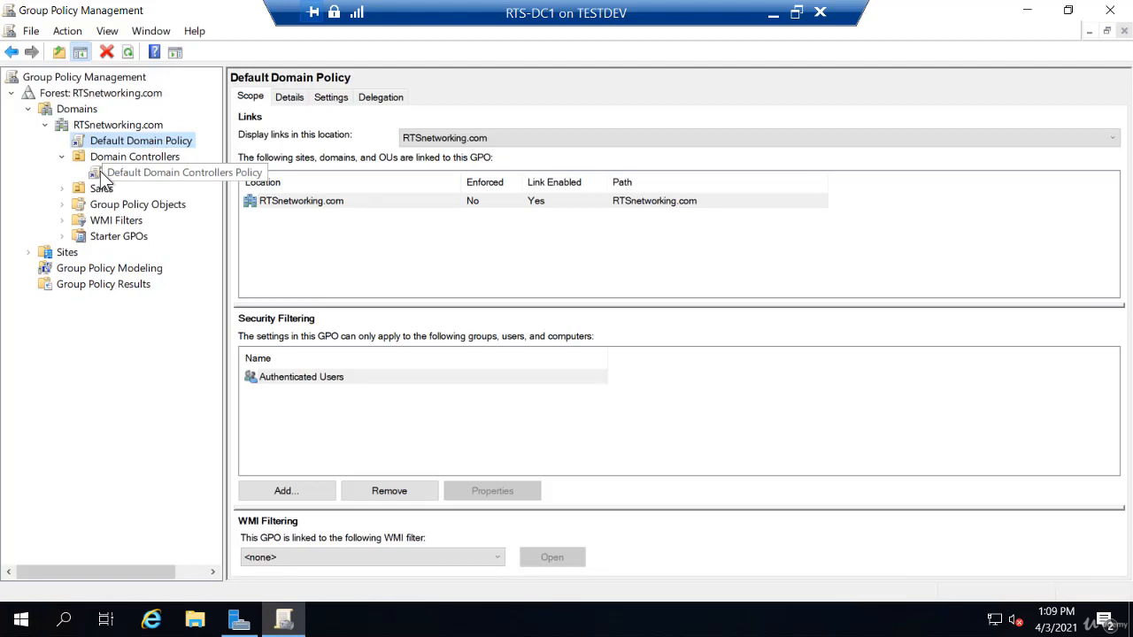
# Create a new GPO named "Device Install Restrictions" in the domain's Group Policy Objects container.
pyautogui.click(62, 205)
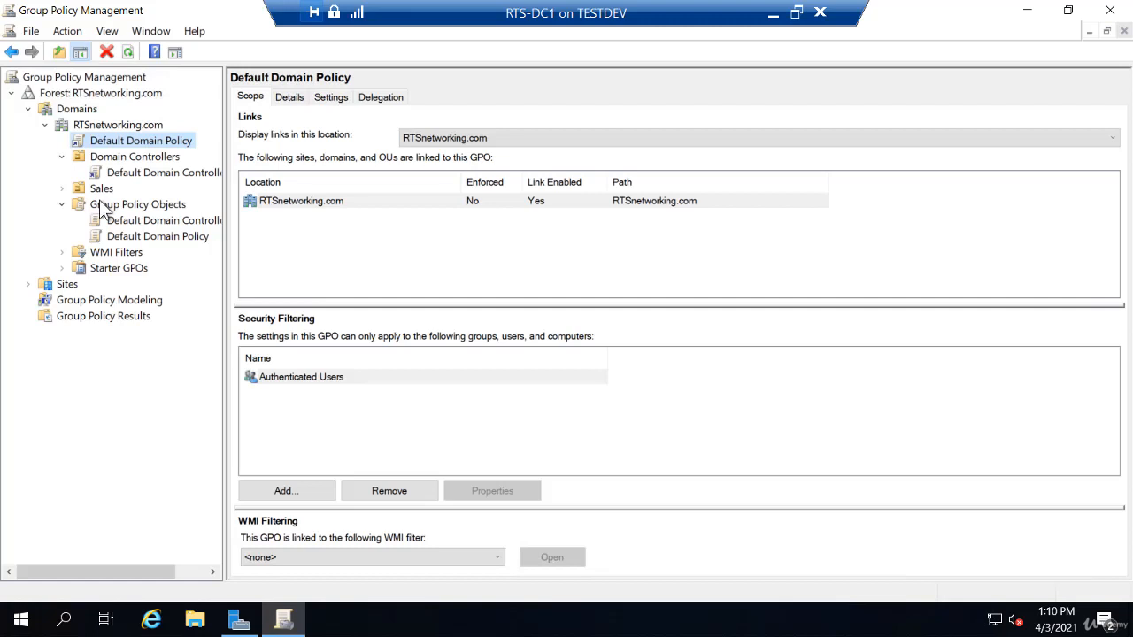
pyautogui.click(107, 210)
pyautogui.rightClick(105, 208)
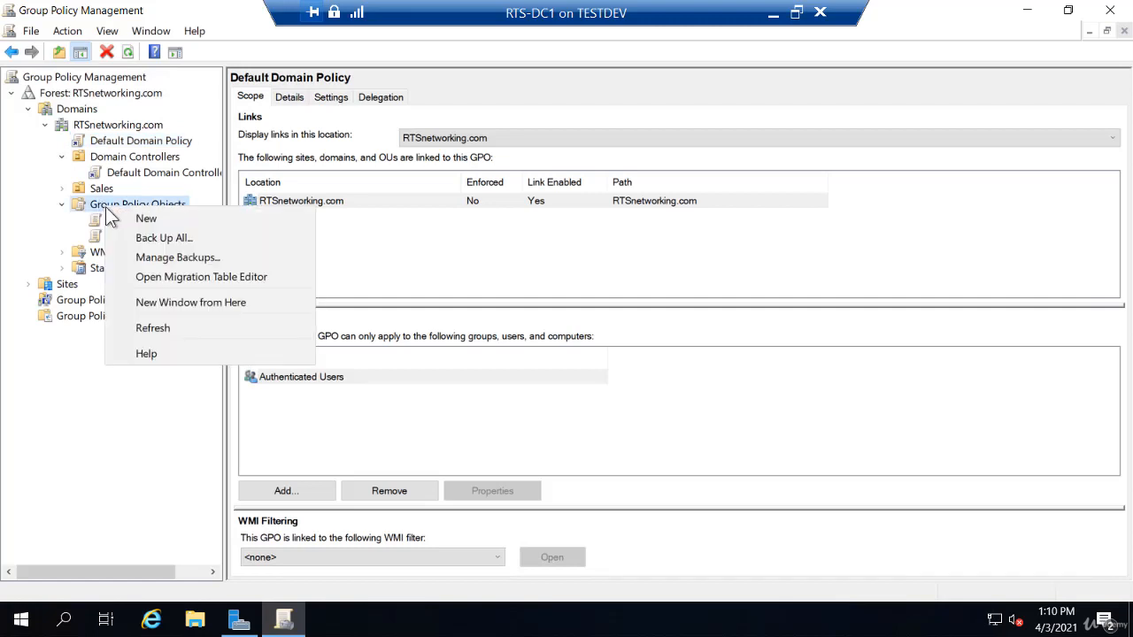
pyautogui.click(146, 219)
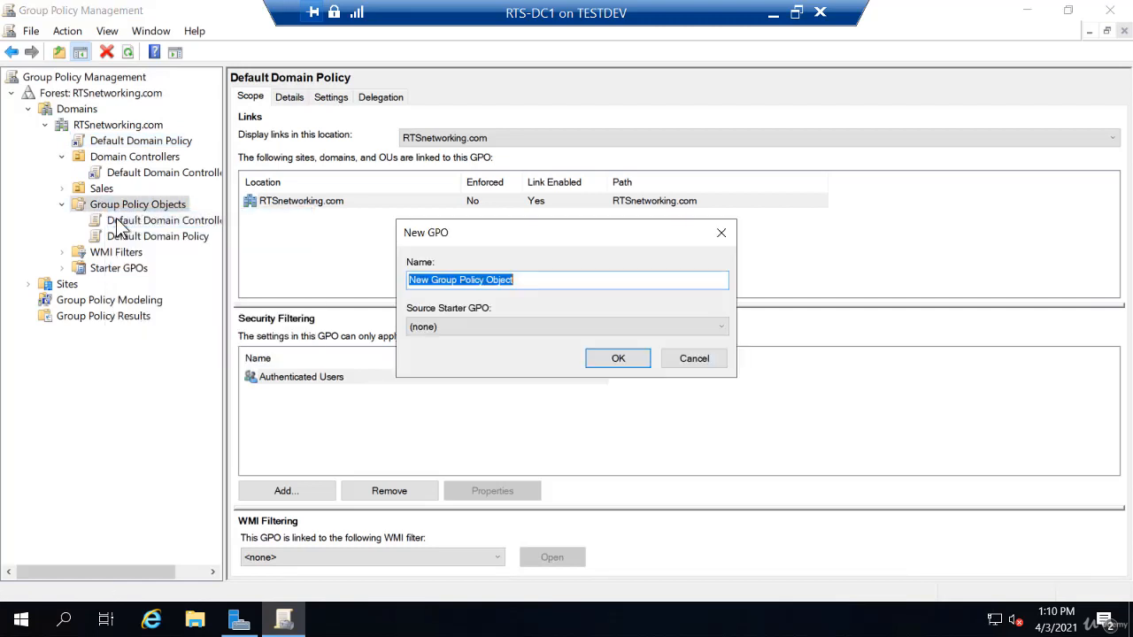
pyautogui.press('BackSpace')
pyautogui.write('Device')
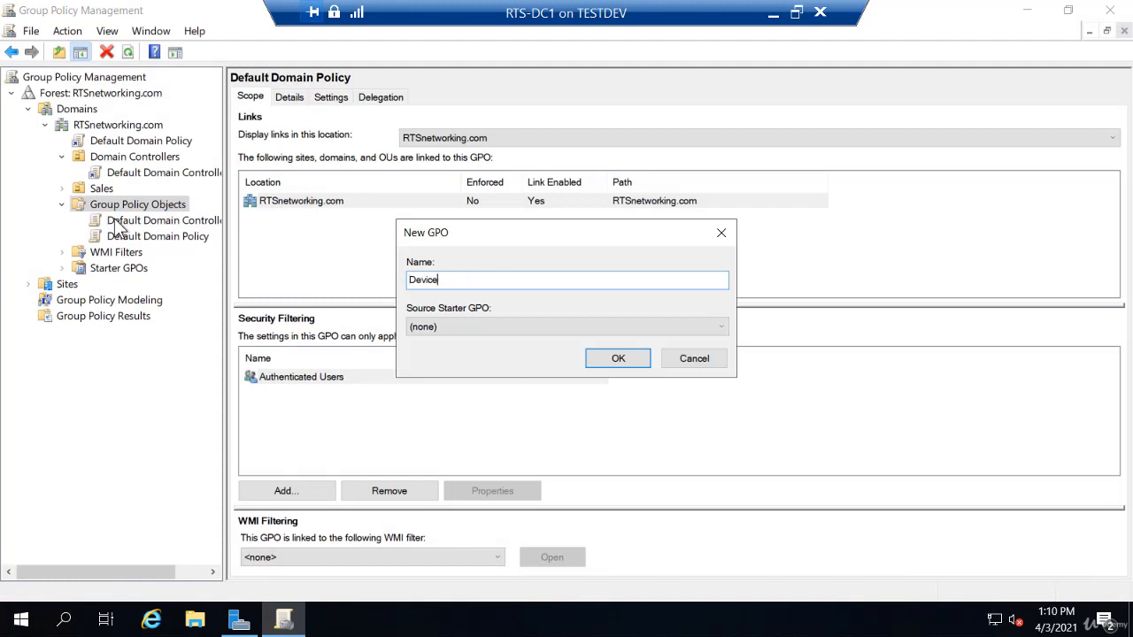
pyautogui.write(' Install Restrictions')
pyautogui.click(616, 363)
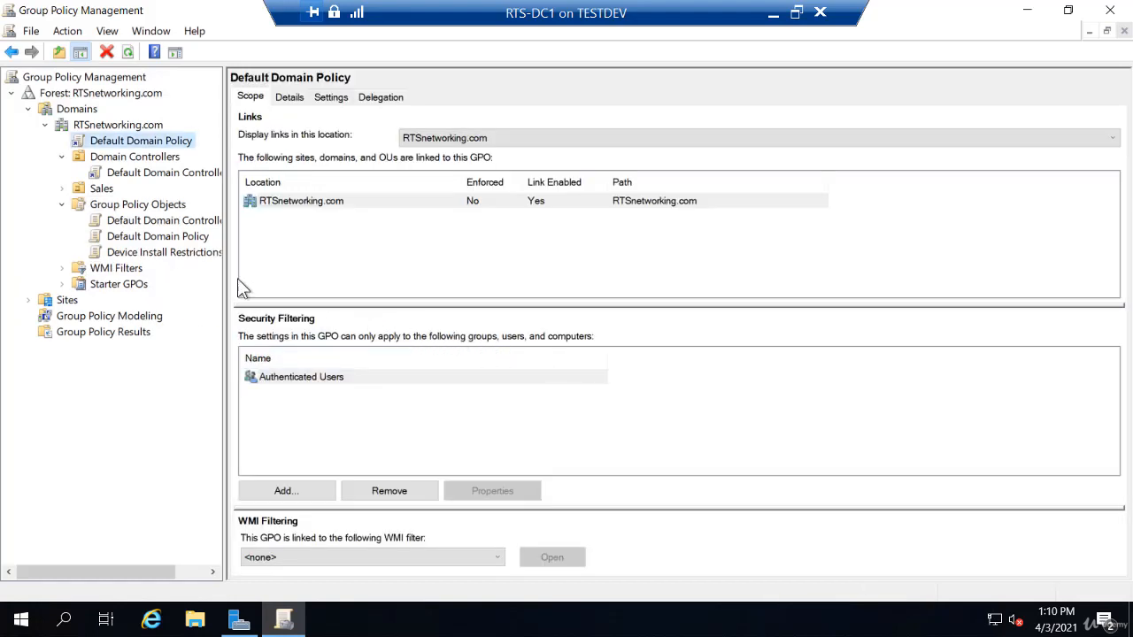
# Review the settings report of the Device Install Restrictions GPO, down to its computer and user configuration.
pyautogui.click(185, 253)
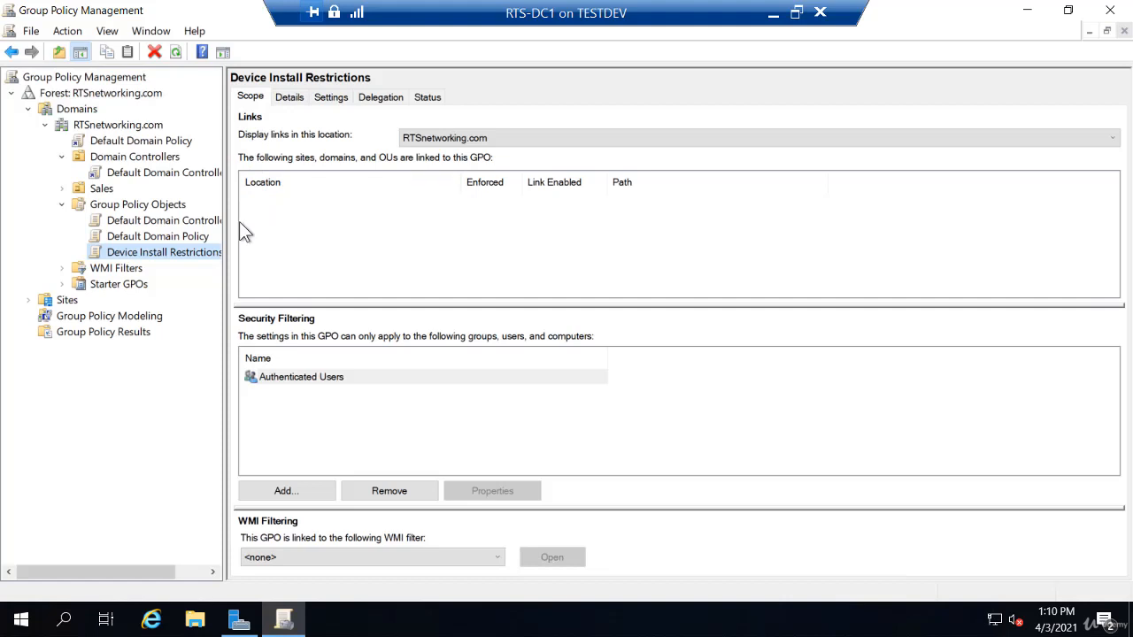
pyautogui.click(320, 94)
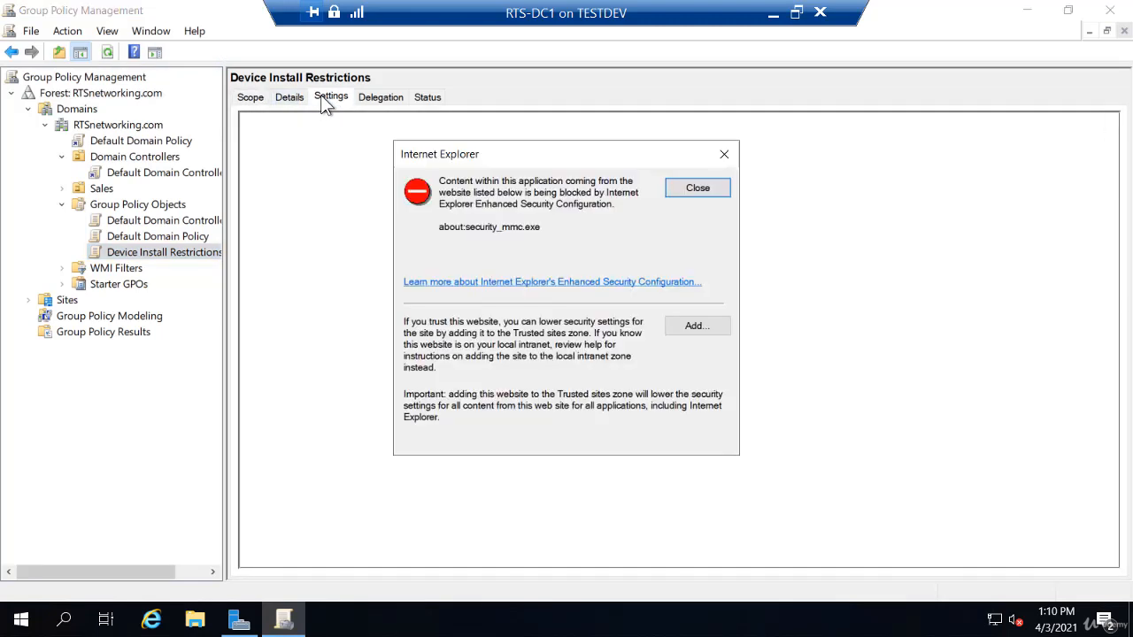
pyautogui.click(701, 190)
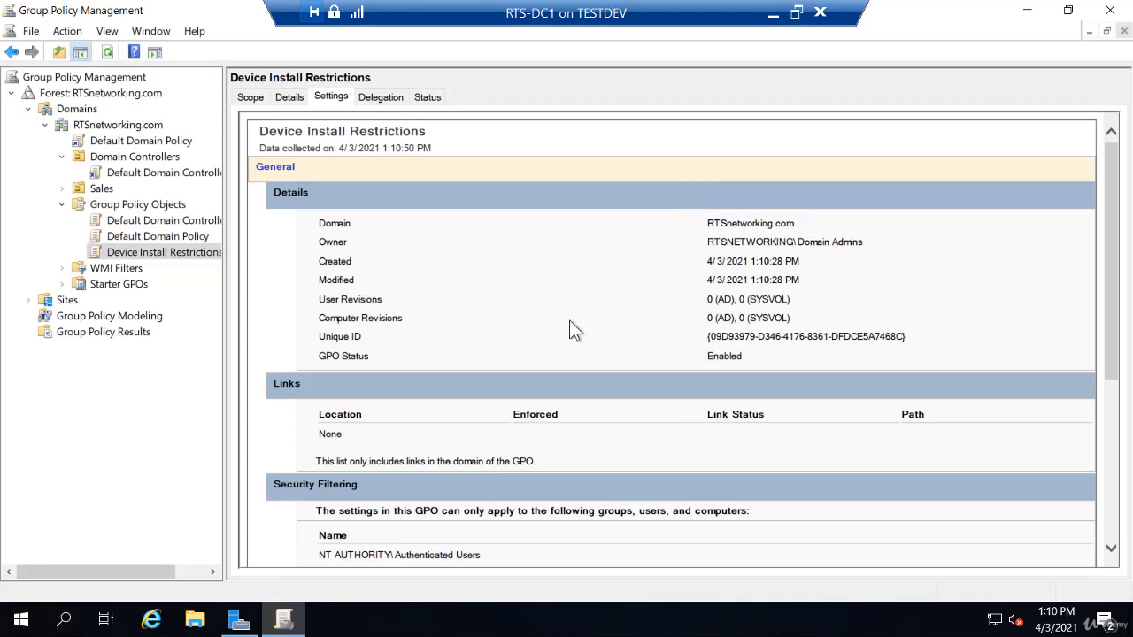
pyautogui.scroll(-5, 554, 340)
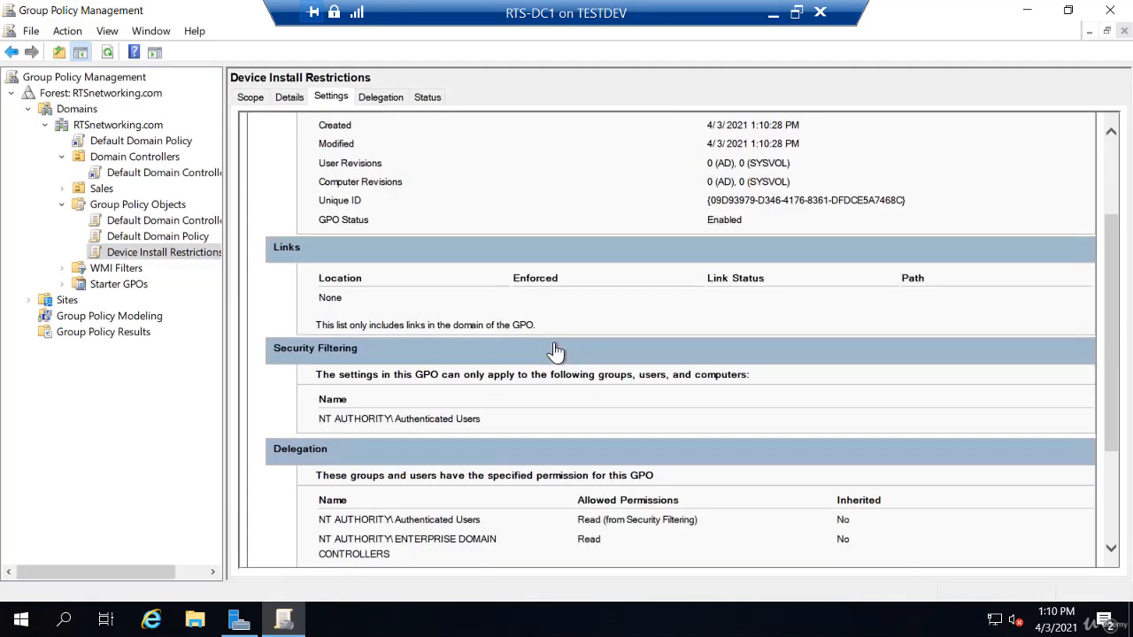
pyautogui.scroll(-1, 556, 349)
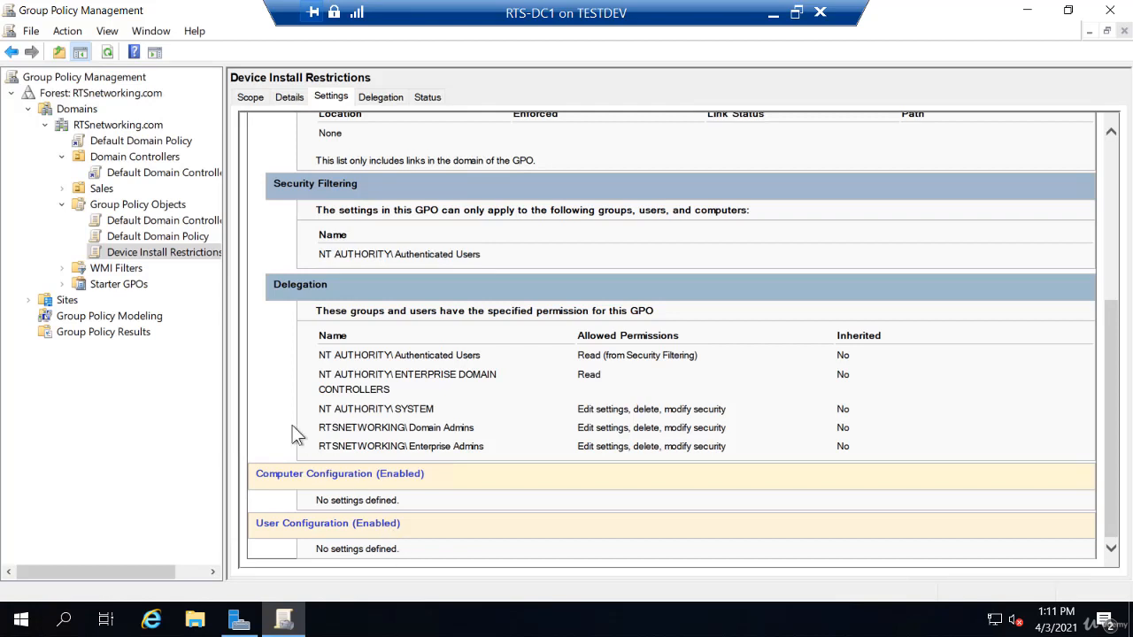
# Examine the Default Domain Policy's settings report, including its password, lockout, Kerberos, security option and public key policies.
pyautogui.click(187, 236)
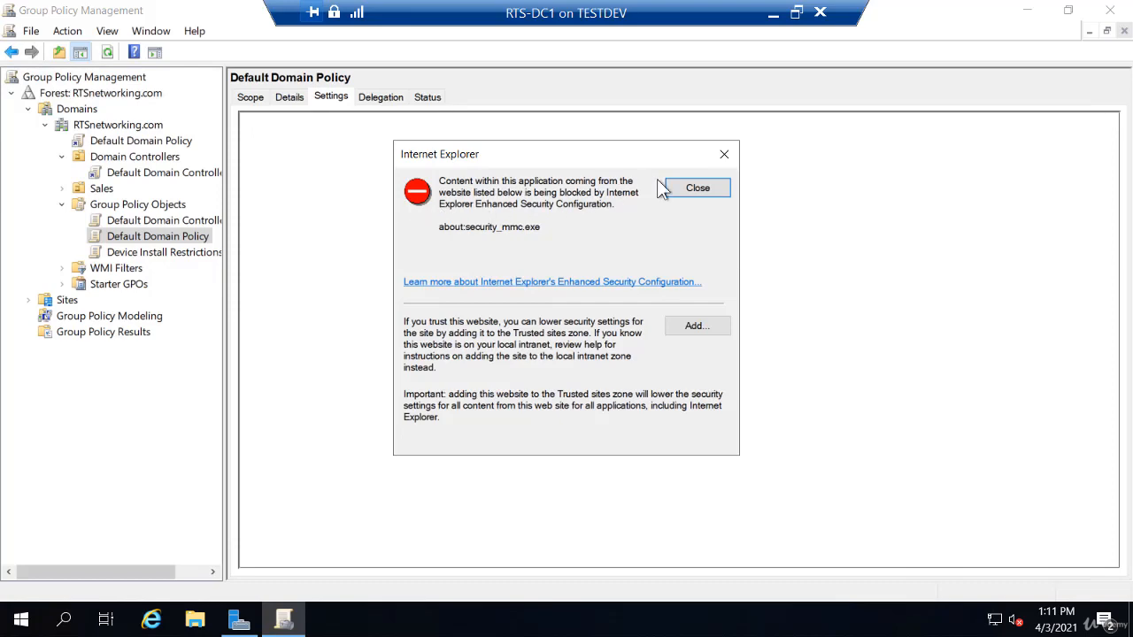
pyautogui.click(691, 190)
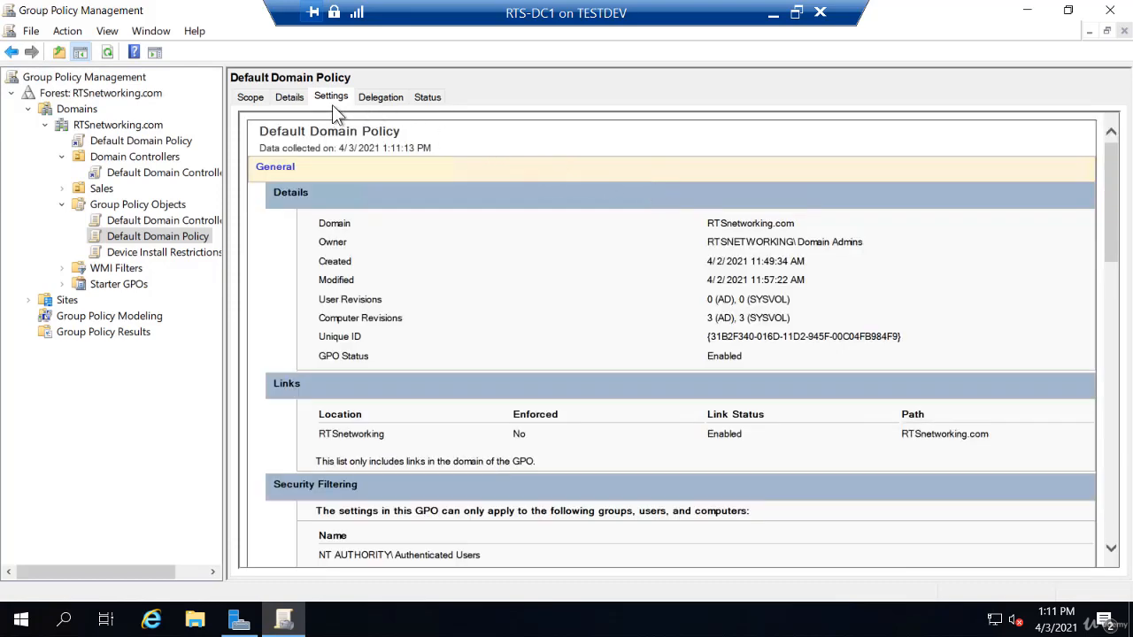
pyautogui.scroll(-5, 375, 319)
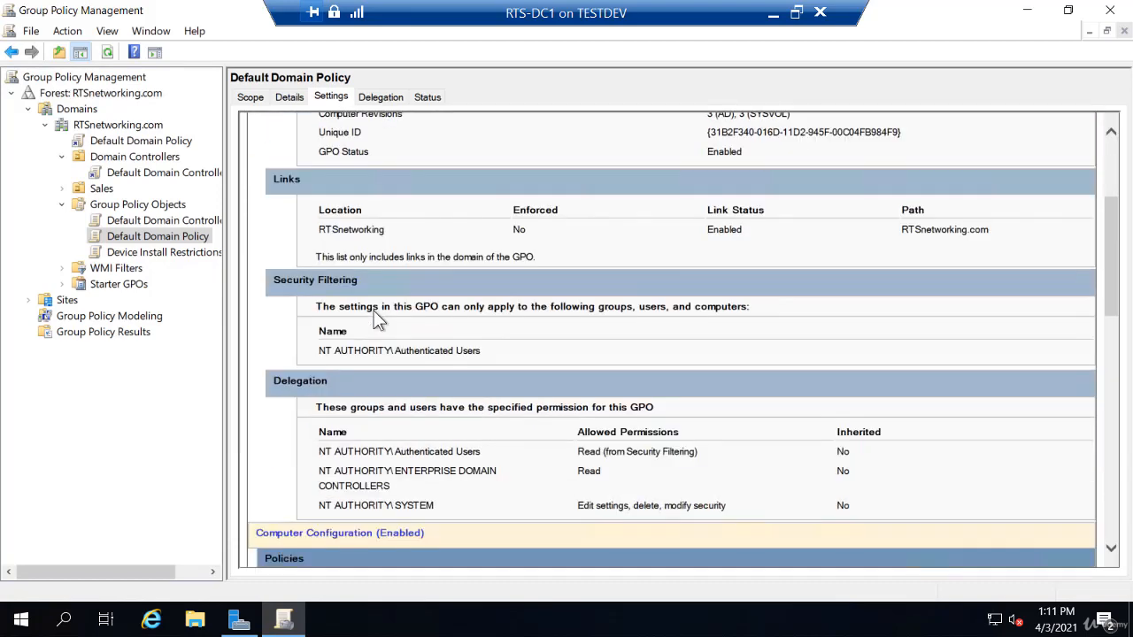
pyautogui.scroll(-2, 373, 312)
pyautogui.scroll(-2, 375, 319)
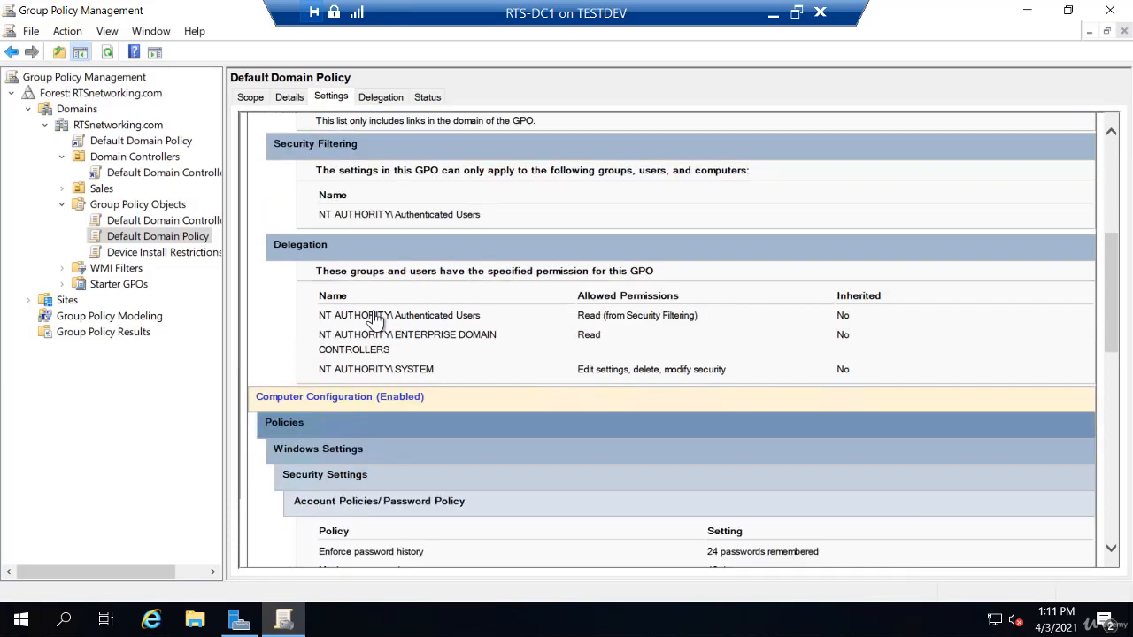
pyautogui.scroll(-2, 345, 363)
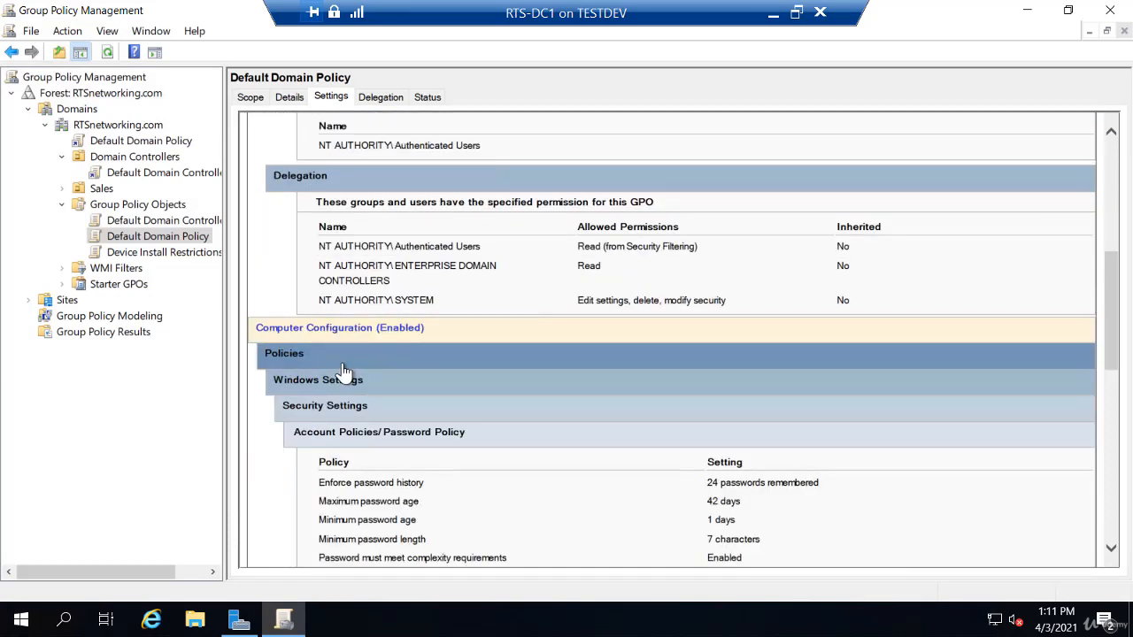
pyautogui.scroll(-4, 345, 372)
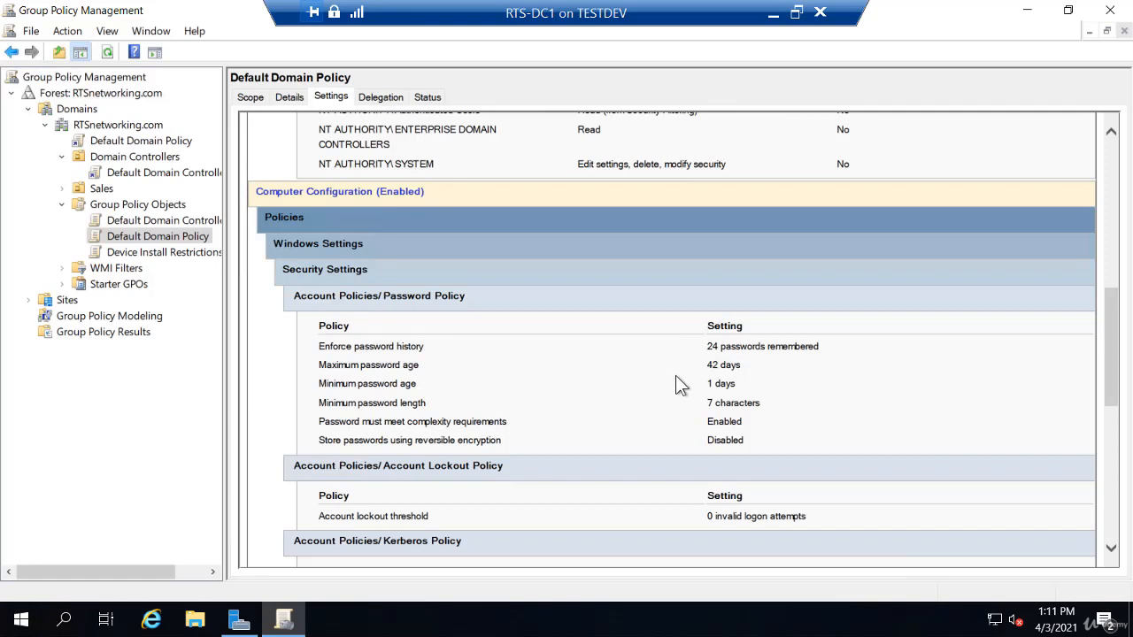
pyautogui.scroll(-5, 675, 375)
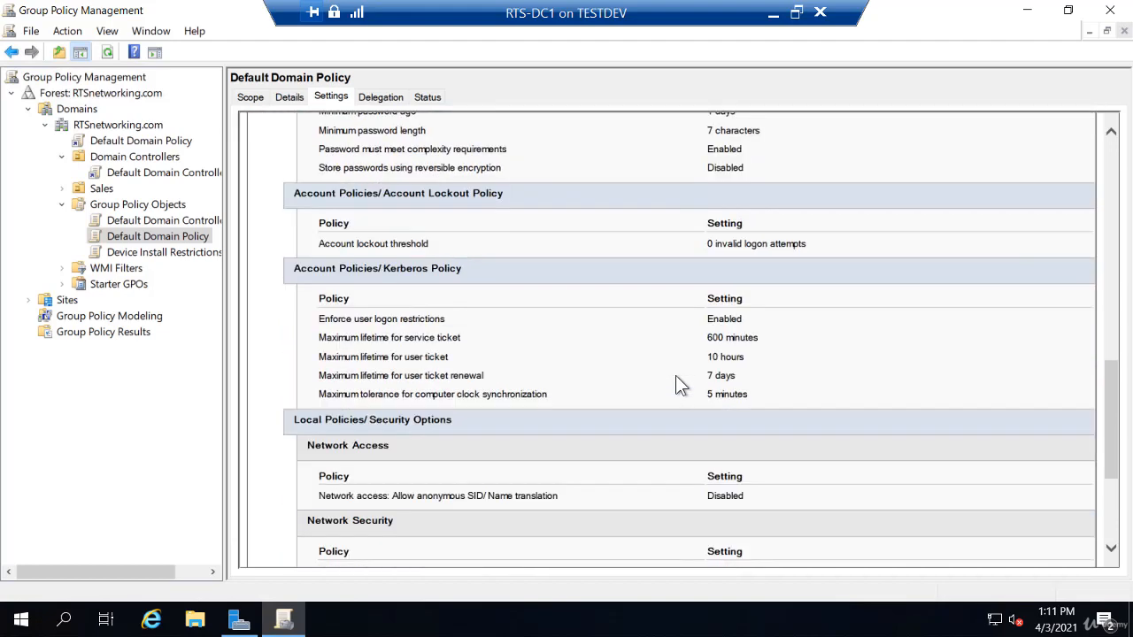
pyautogui.scroll(-4, 676, 385)
pyautogui.scroll(-1, 677, 386)
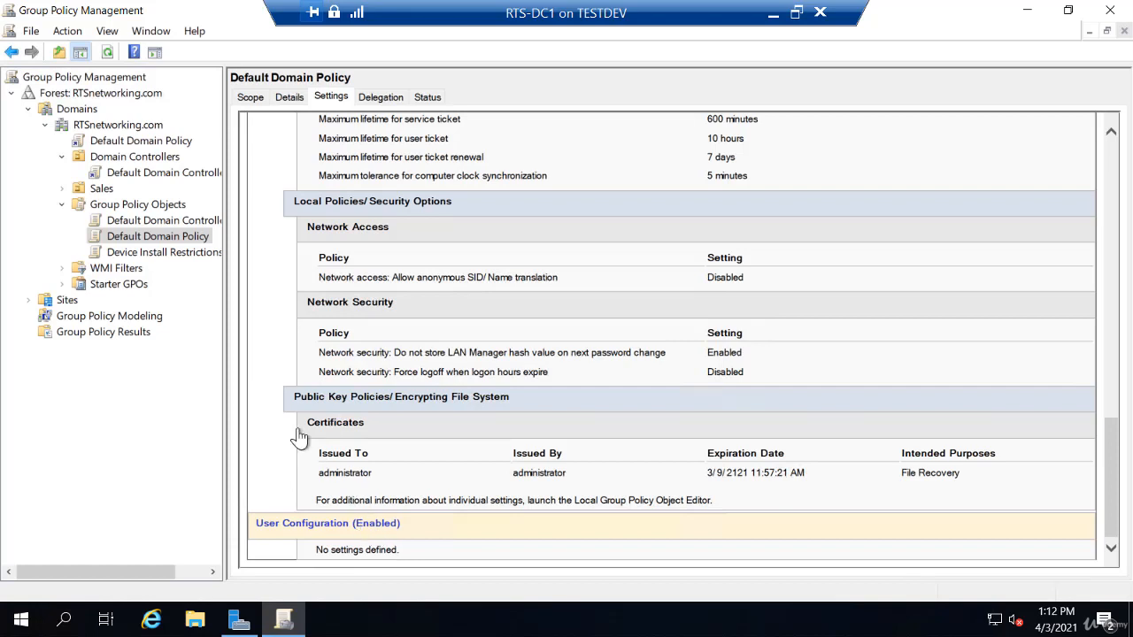
# Open the Device Install Restrictions GPO for editing and maximize the editor window.
pyautogui.click(186, 254)
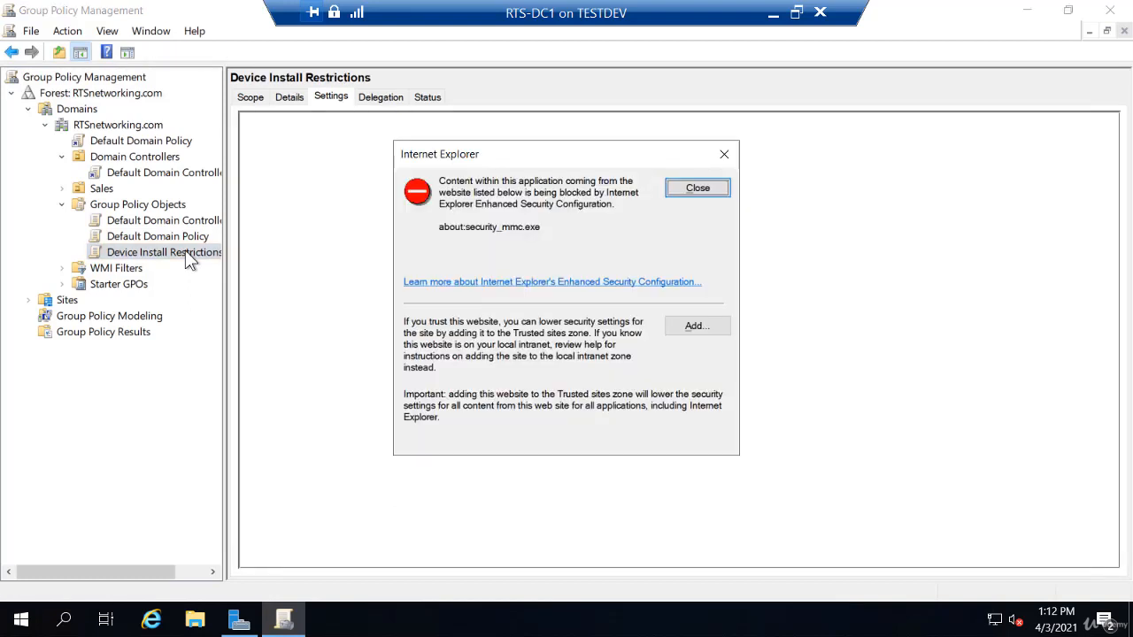
pyautogui.press('Return')
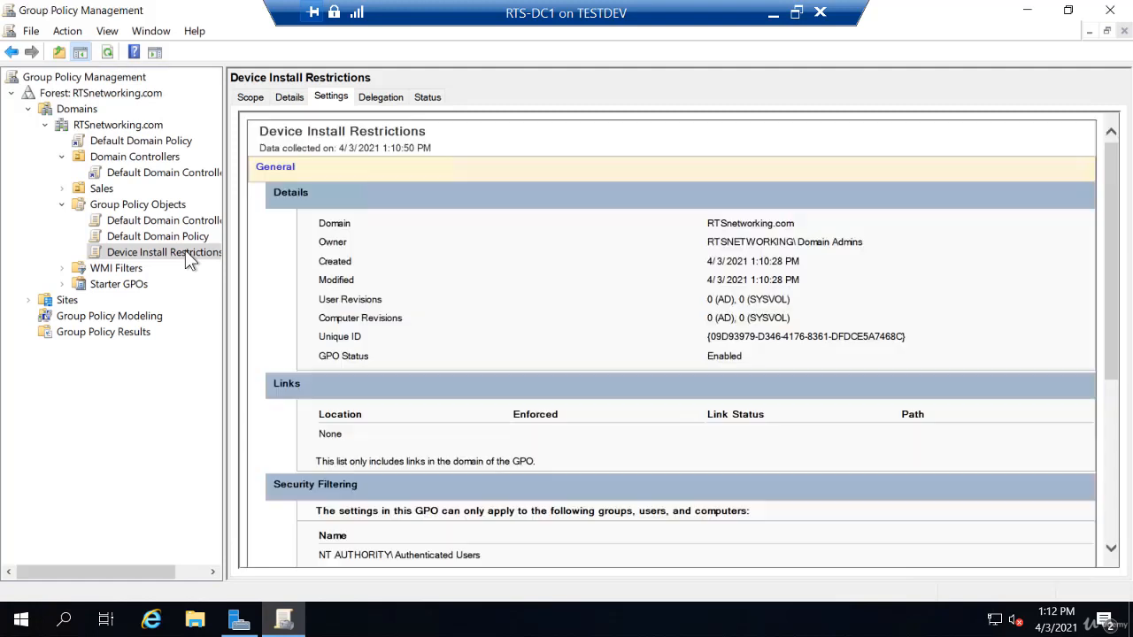
pyautogui.rightClick(185, 250)
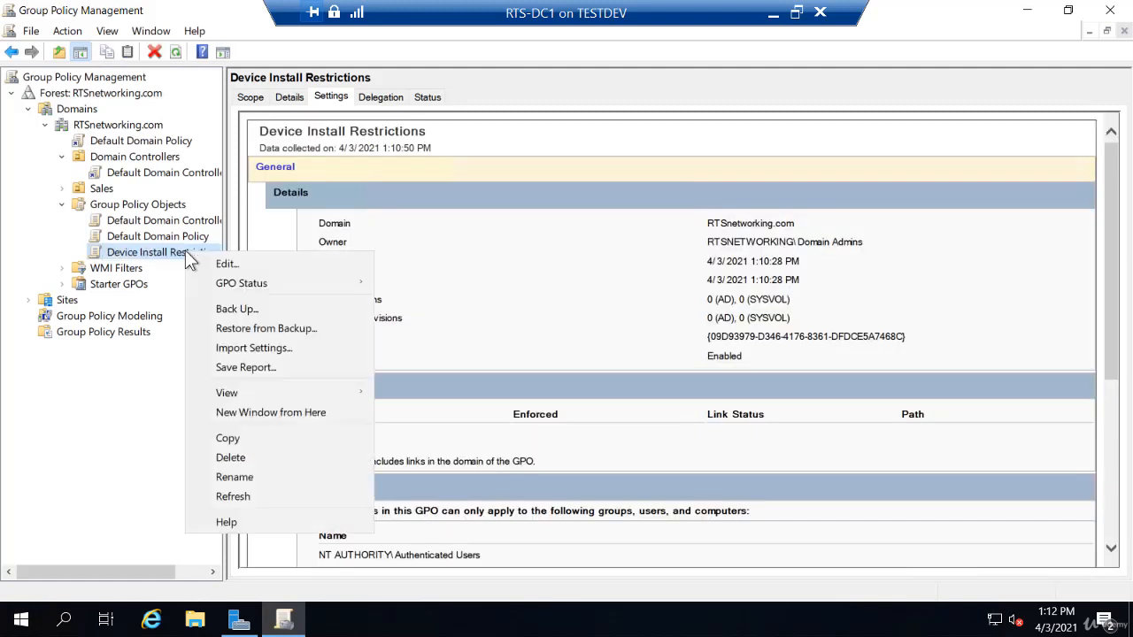
pyautogui.click(233, 269)
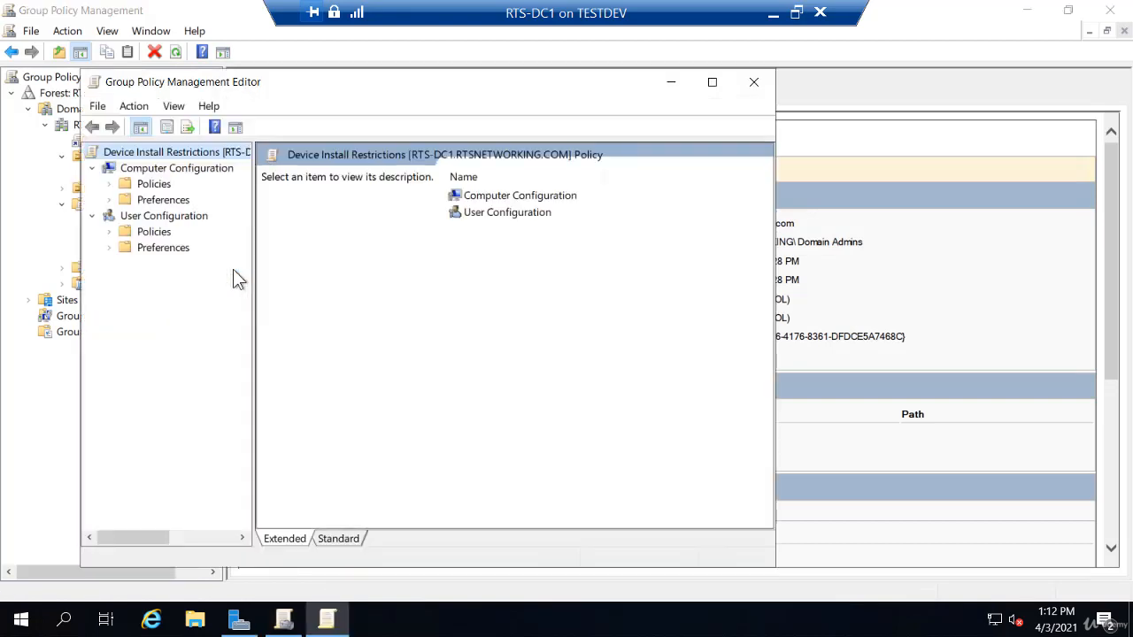
pyautogui.doubleClick(304, 78)
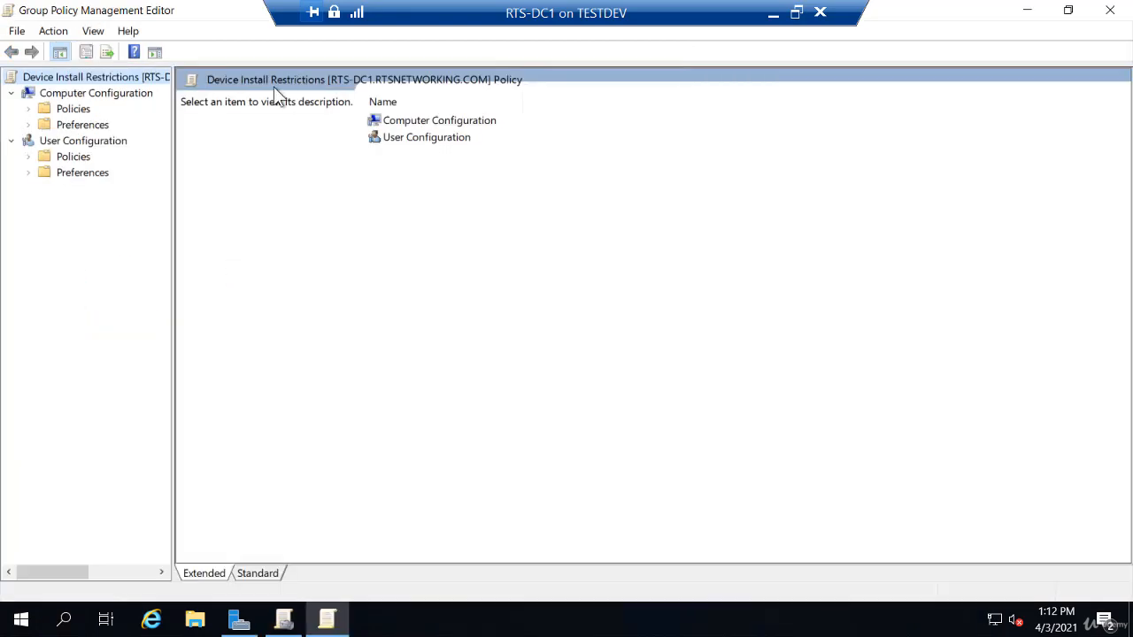
# Under Computer Configuration's Administrative Templates, go to System > Device Installation > Device Installation Restrictions and select "Prevent installation of removable devices".
pyautogui.click(30, 108)
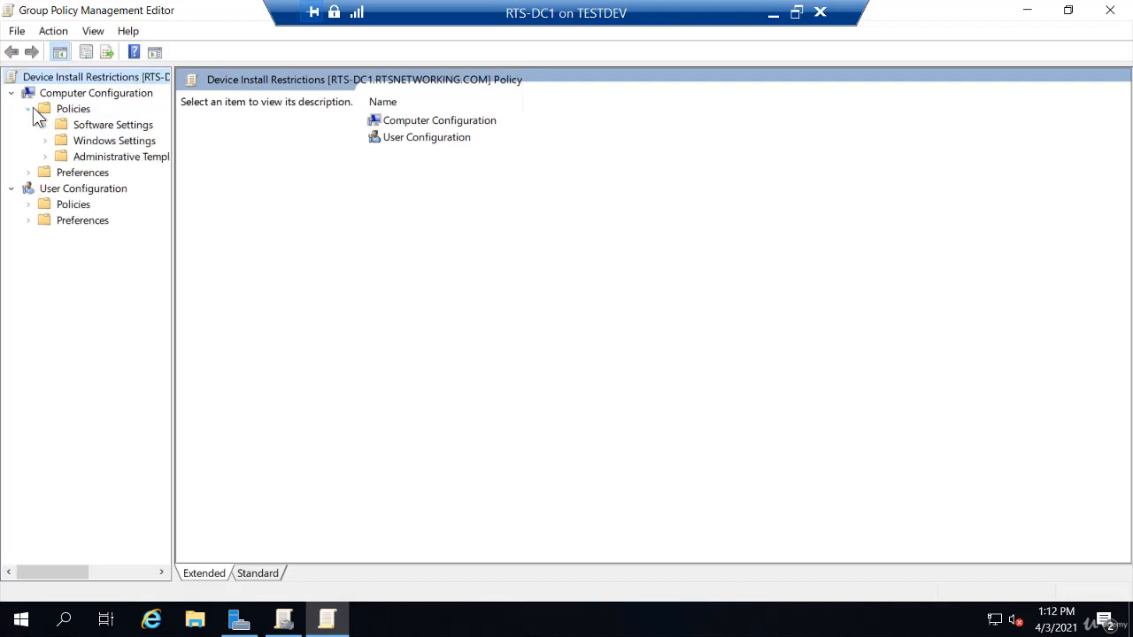
pyautogui.click(45, 156)
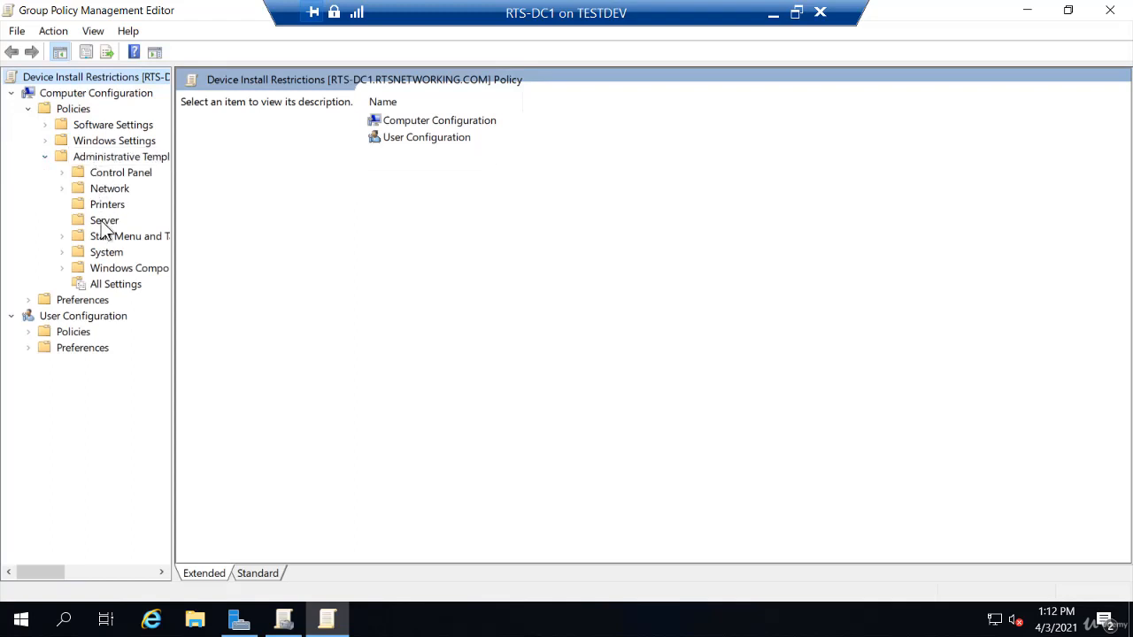
pyautogui.click(106, 254)
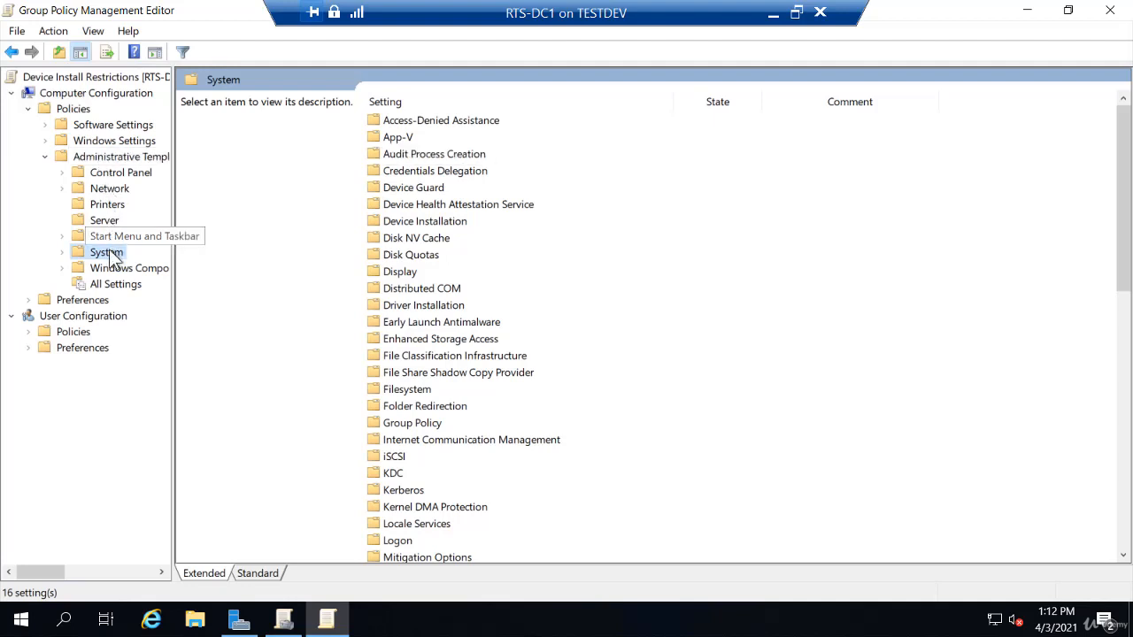
pyautogui.doubleClick(400, 223)
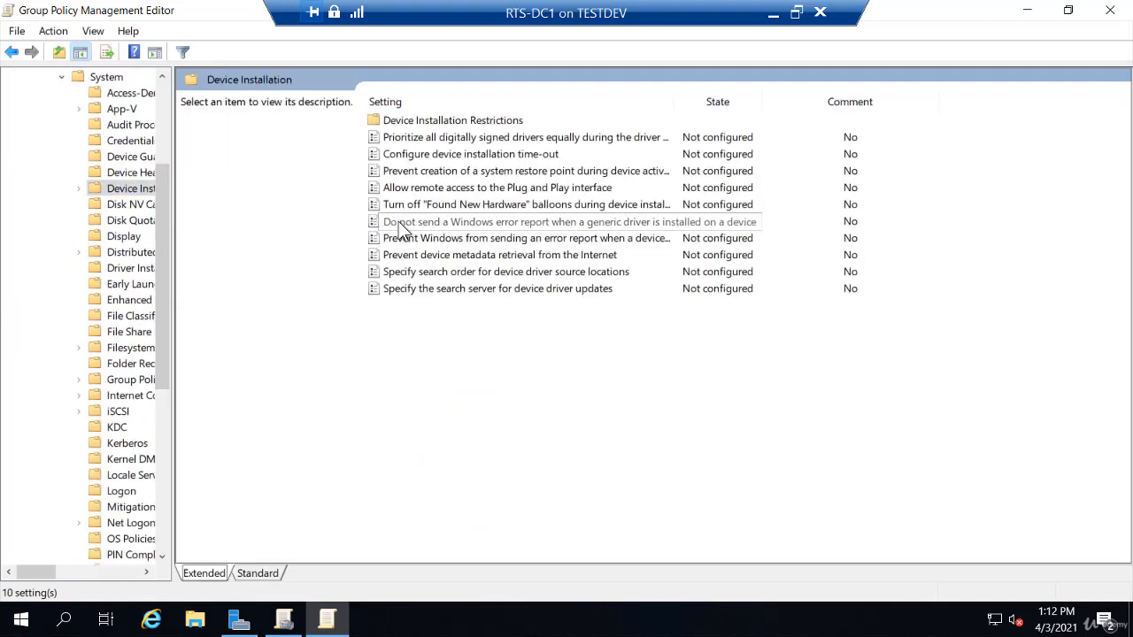
pyautogui.doubleClick(396, 124)
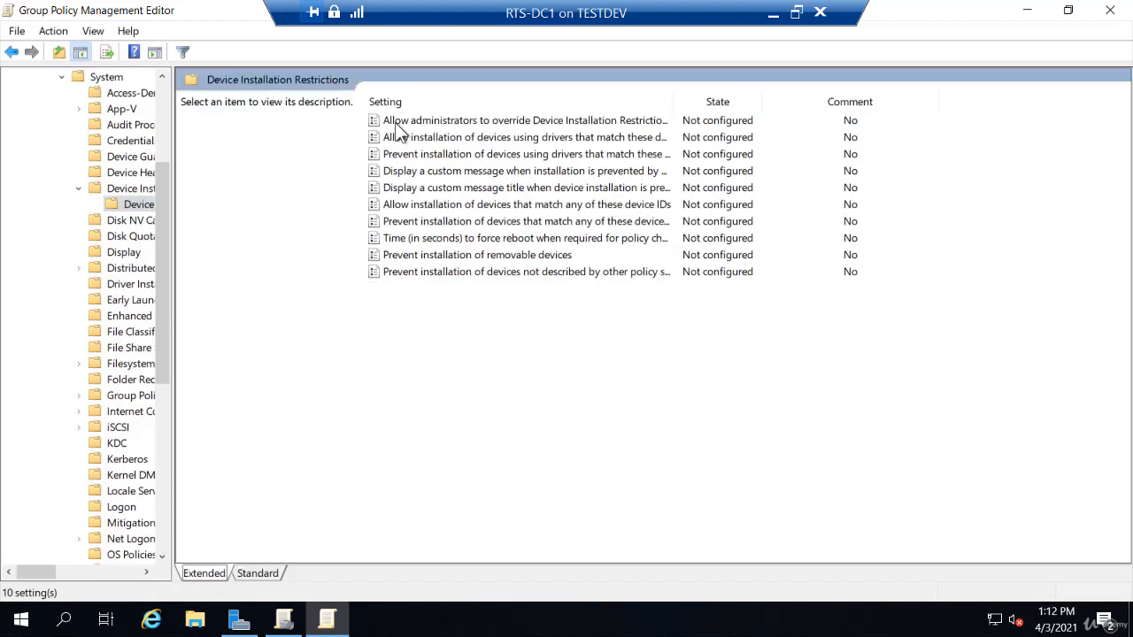
pyautogui.click(400, 257)
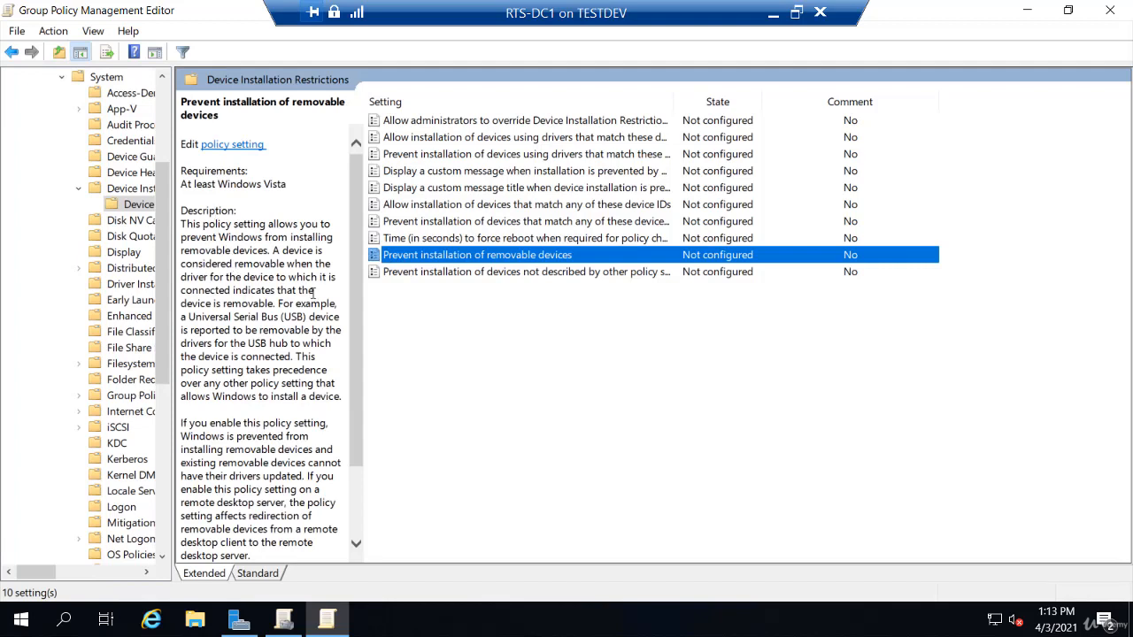
# Enable the "Prevent installation of removable devices" policy setting and save it.
pyautogui.doubleClick(392, 254)
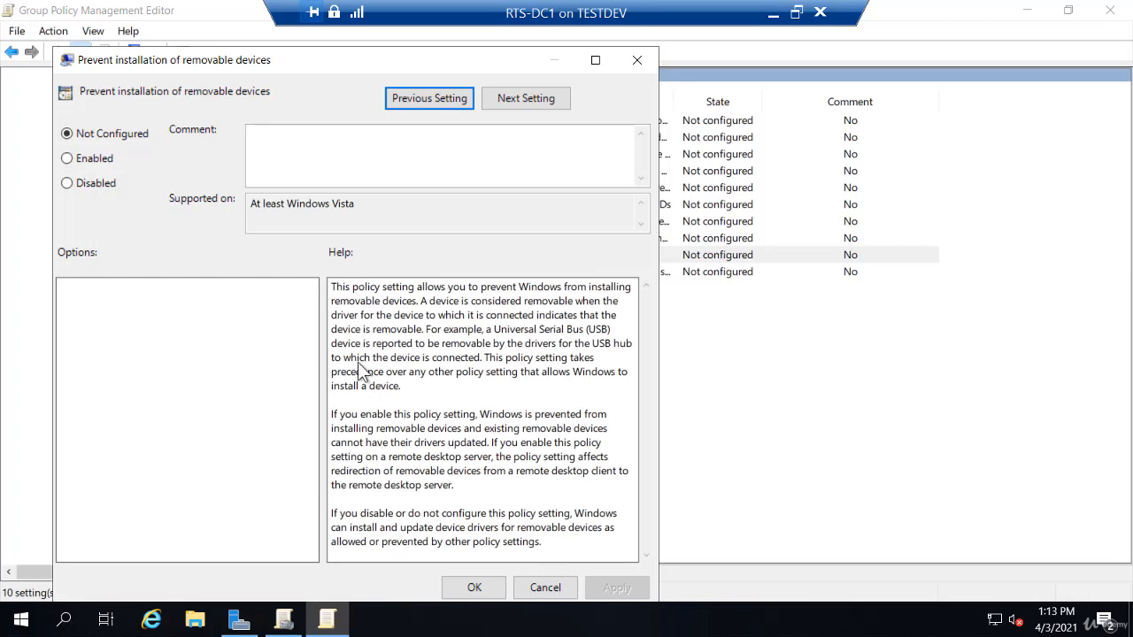
pyautogui.click(68, 159)
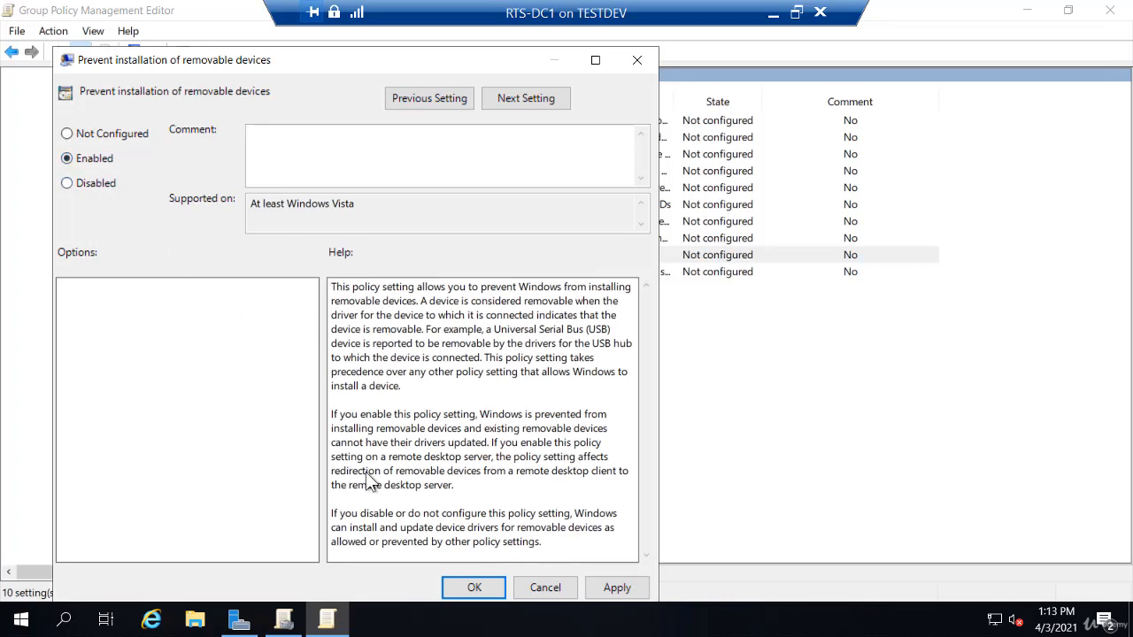
pyautogui.click(473, 587)
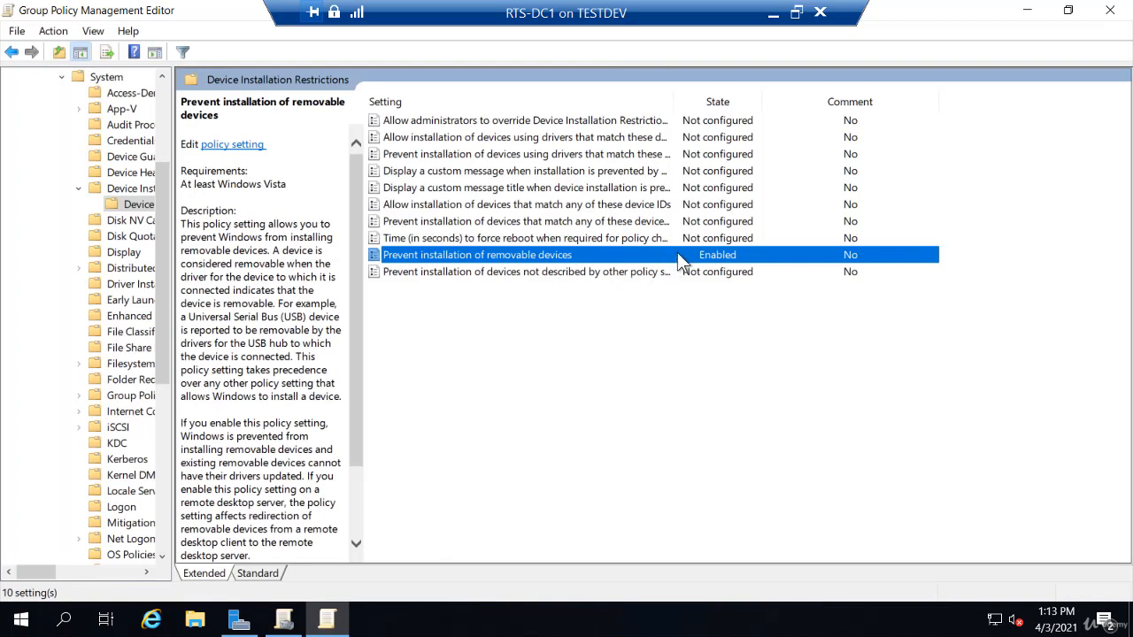
# Return to Group Policy Management, refresh the Device Install Restrictions settings report and review it down to the computer configuration policies.
pyautogui.click(1032, 14)
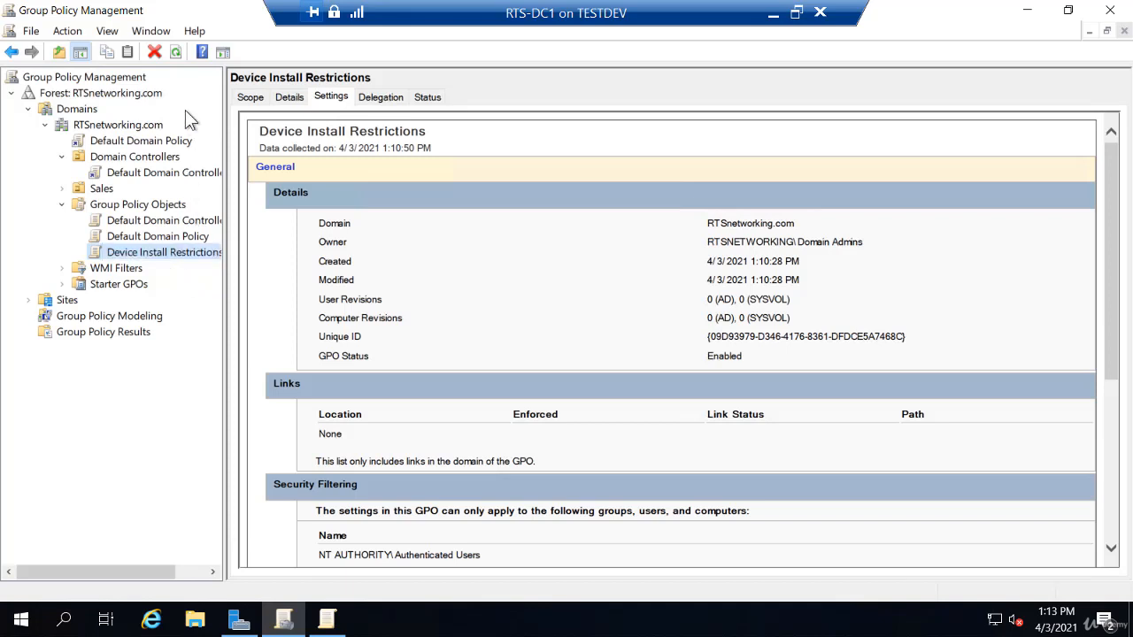
pyautogui.click(176, 51)
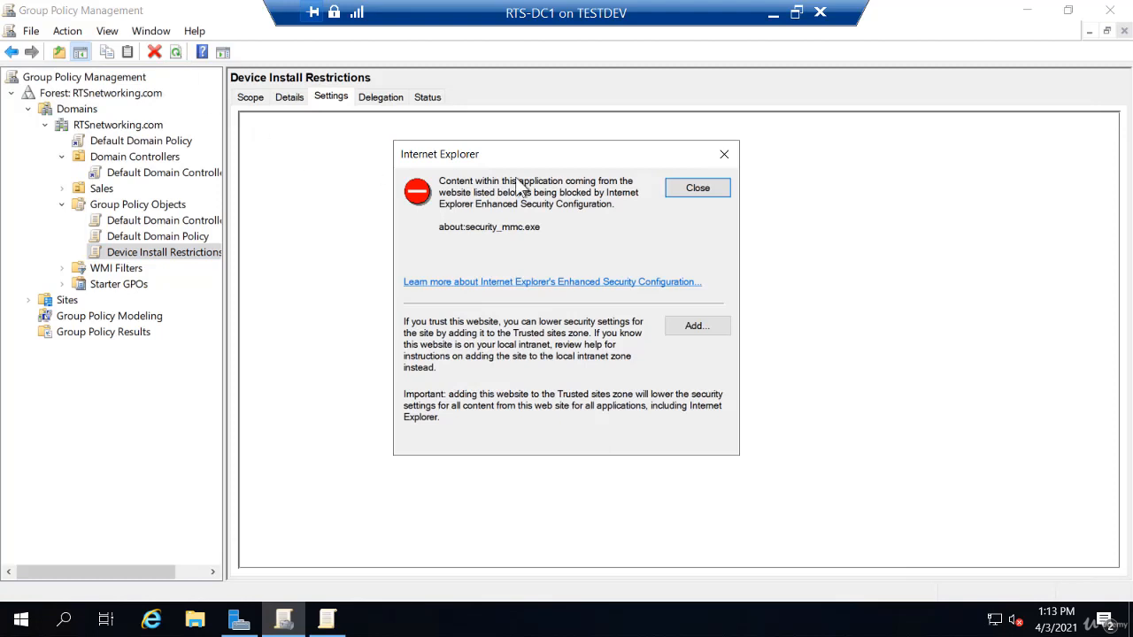
pyautogui.click(697, 189)
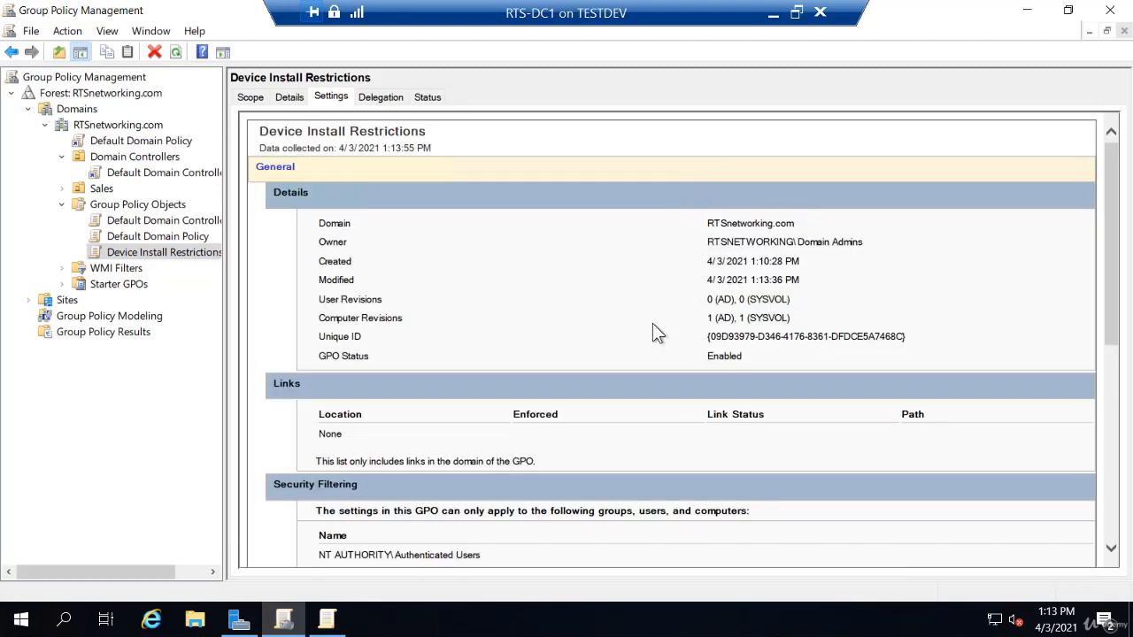
pyautogui.scroll(-3, 601, 403)
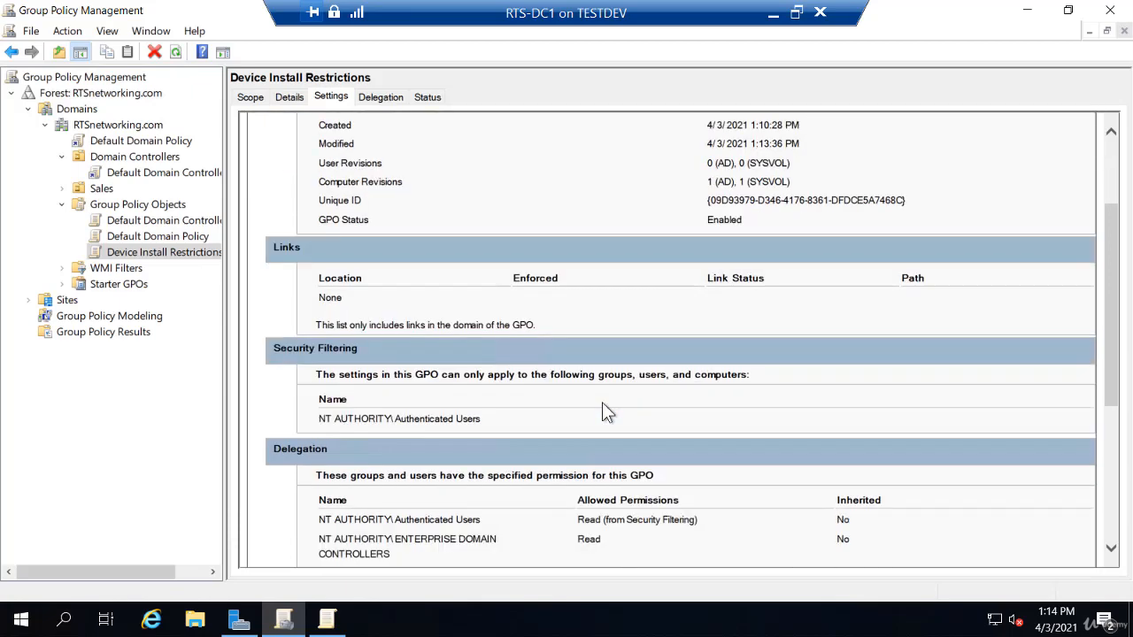
pyautogui.scroll(-3, 601, 408)
pyautogui.scroll(-3, 602, 402)
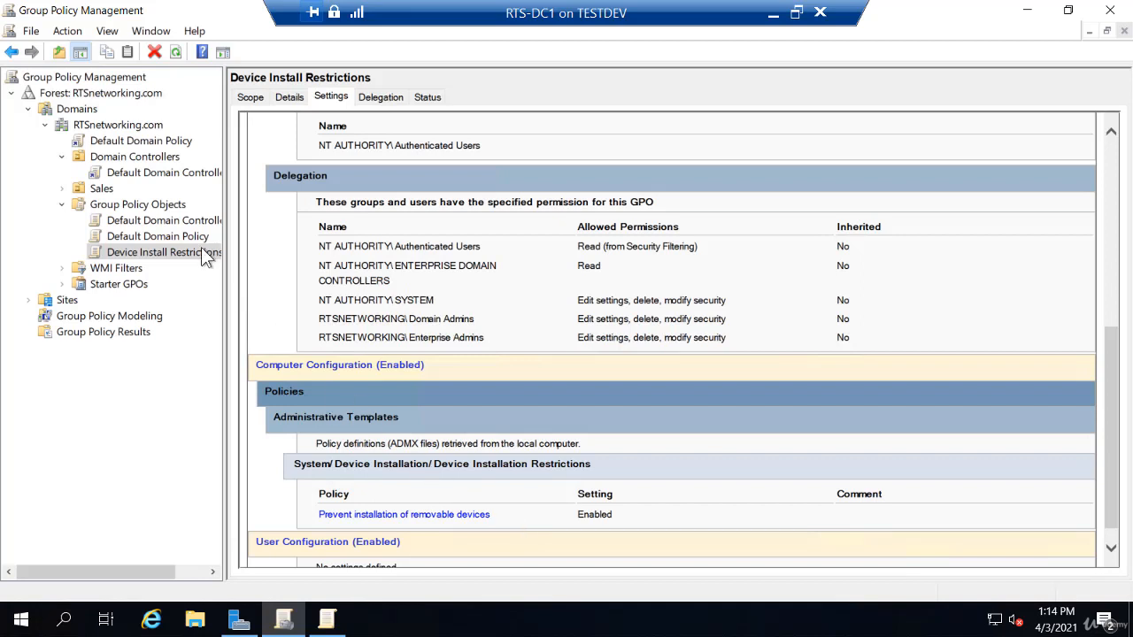
# Link the existing Device Install Restrictions GPO to the Sales OU and expand the OU in the tree.
pyautogui.click(99, 190)
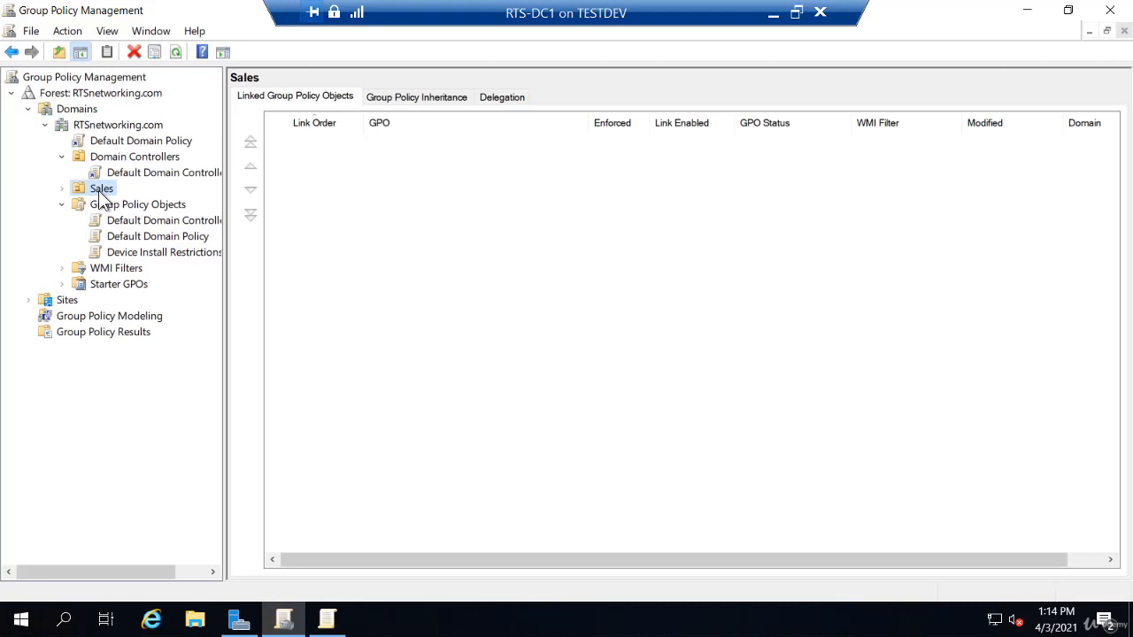
pyautogui.rightClick(99, 191)
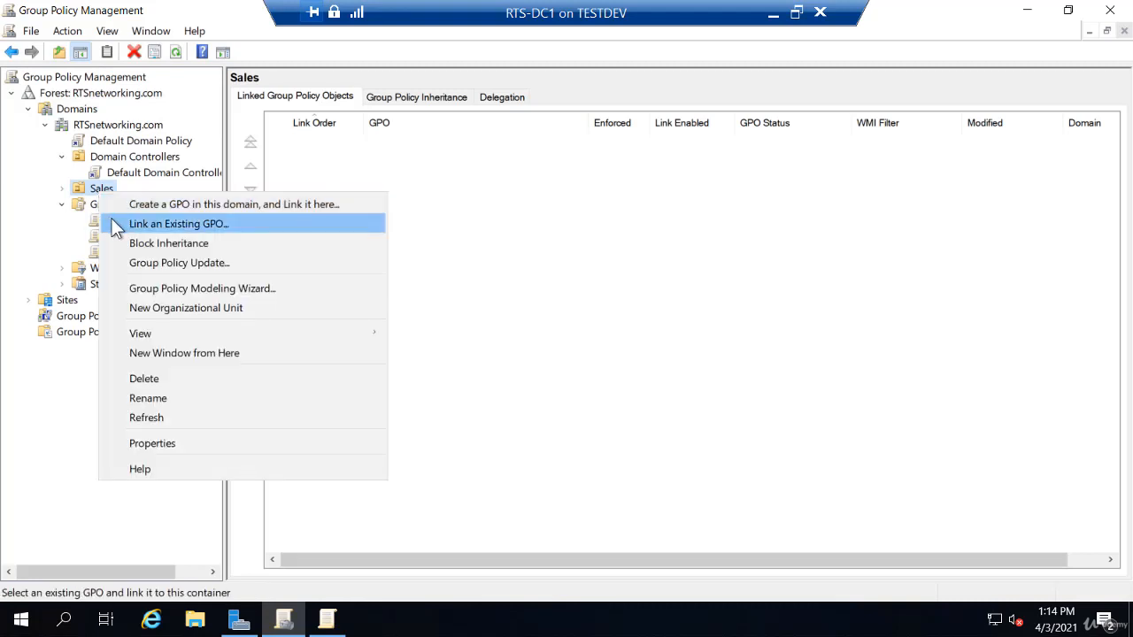
pyautogui.click(112, 221)
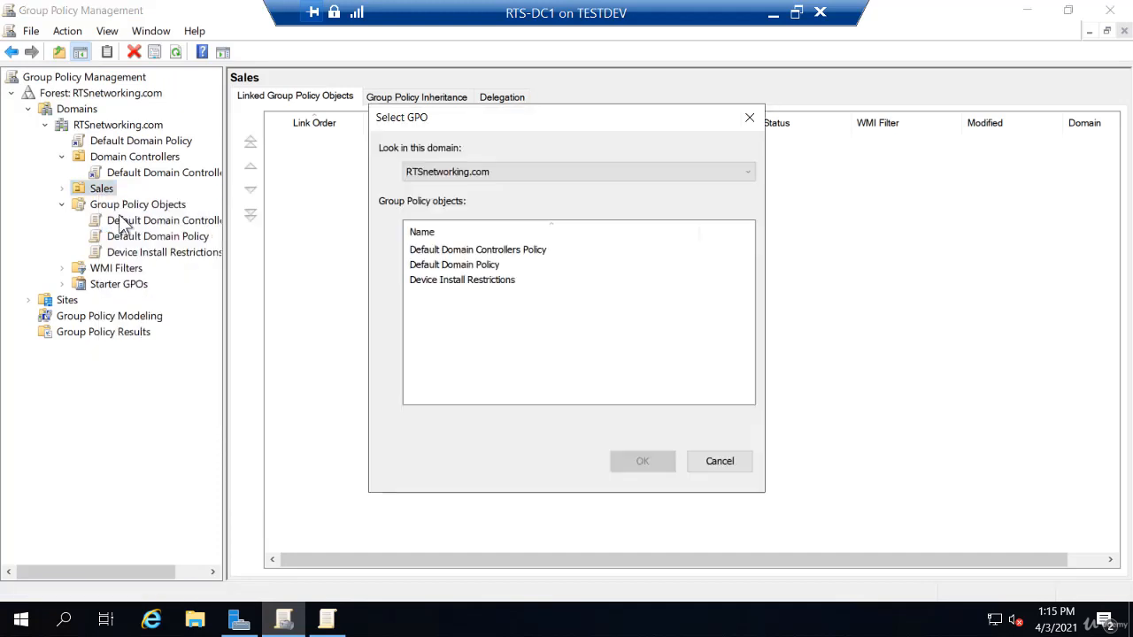
pyautogui.click(466, 281)
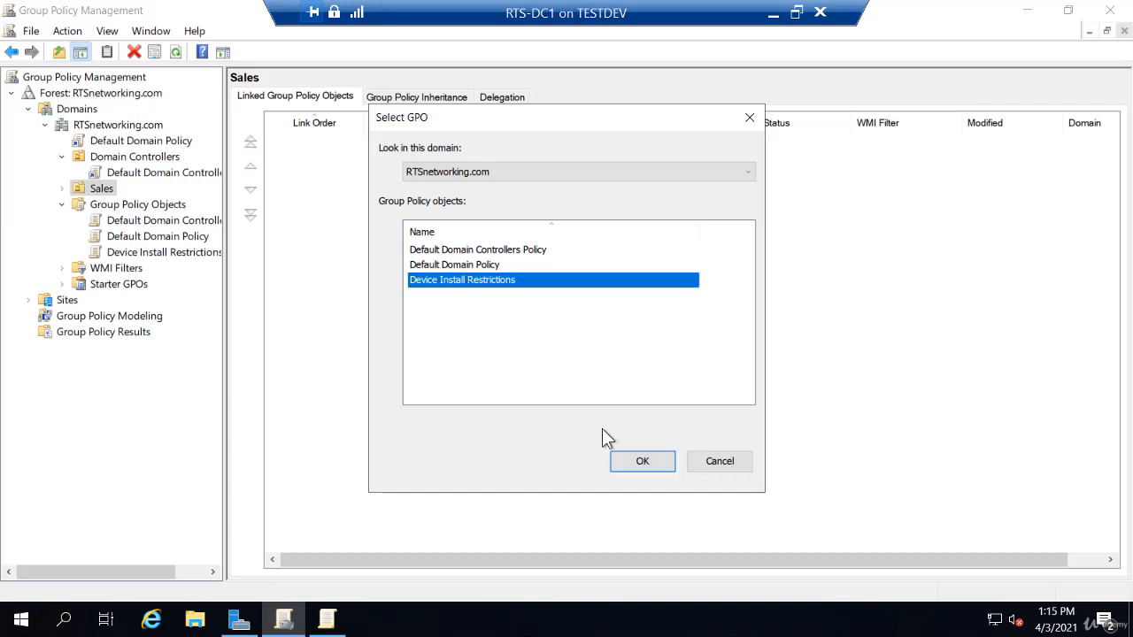
pyautogui.click(639, 459)
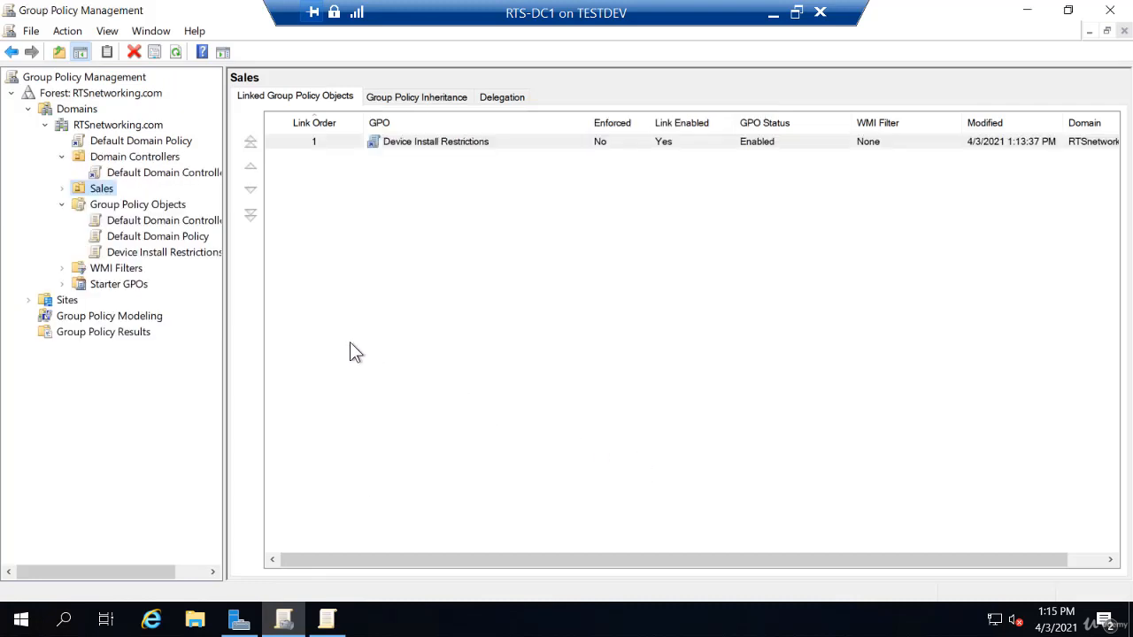
pyautogui.click(62, 187)
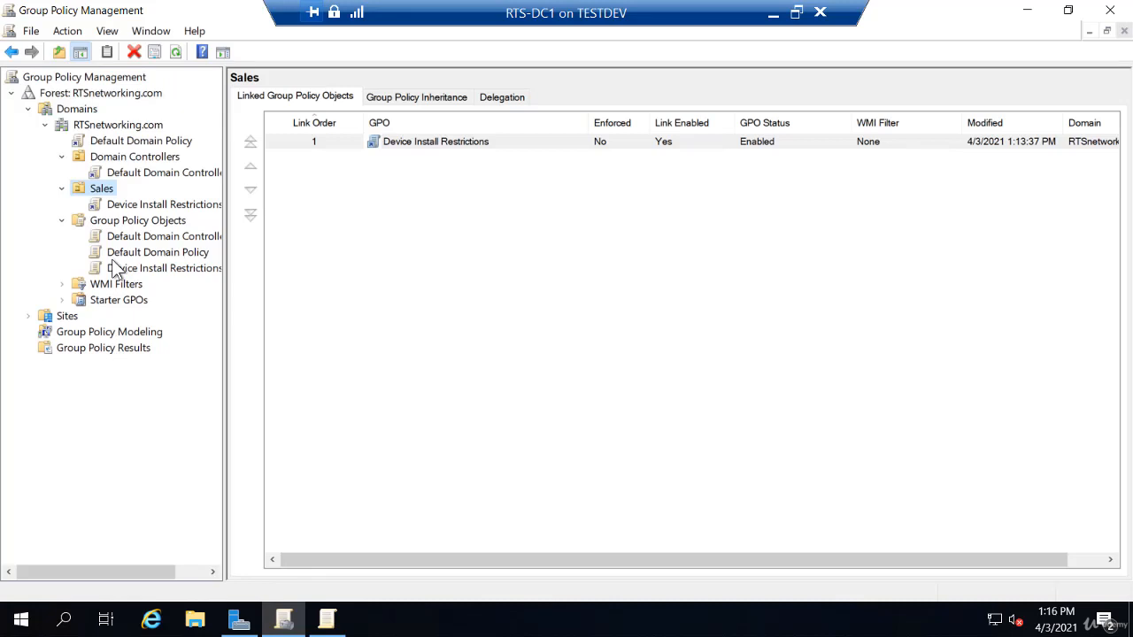
pyautogui.click(103, 129)
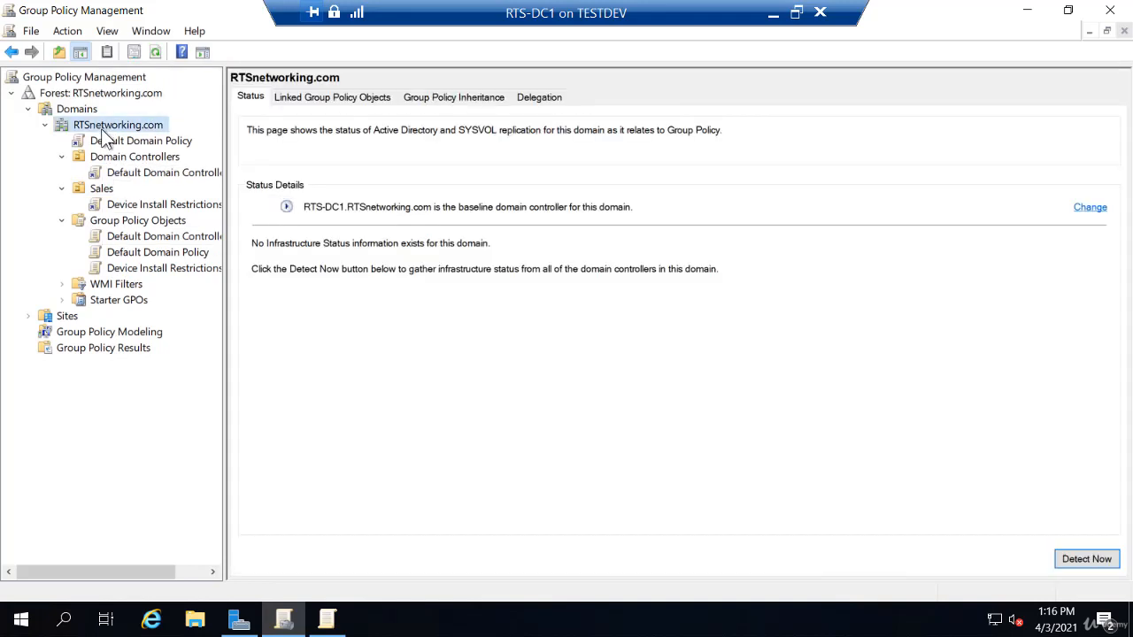
pyautogui.rightClick(103, 126)
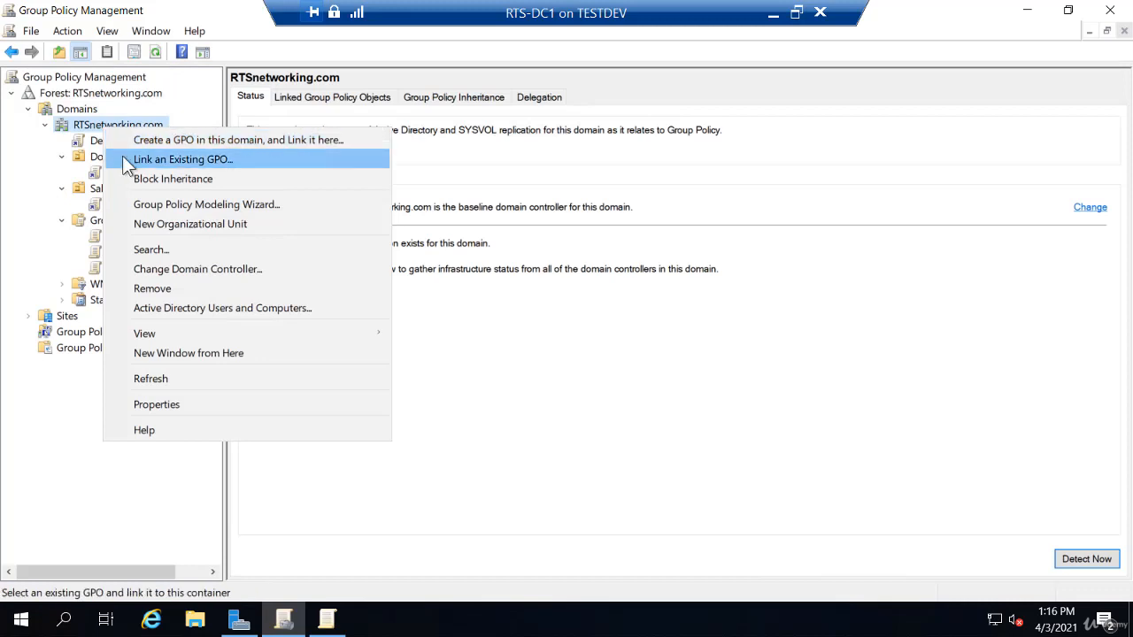
pyautogui.click(129, 160)
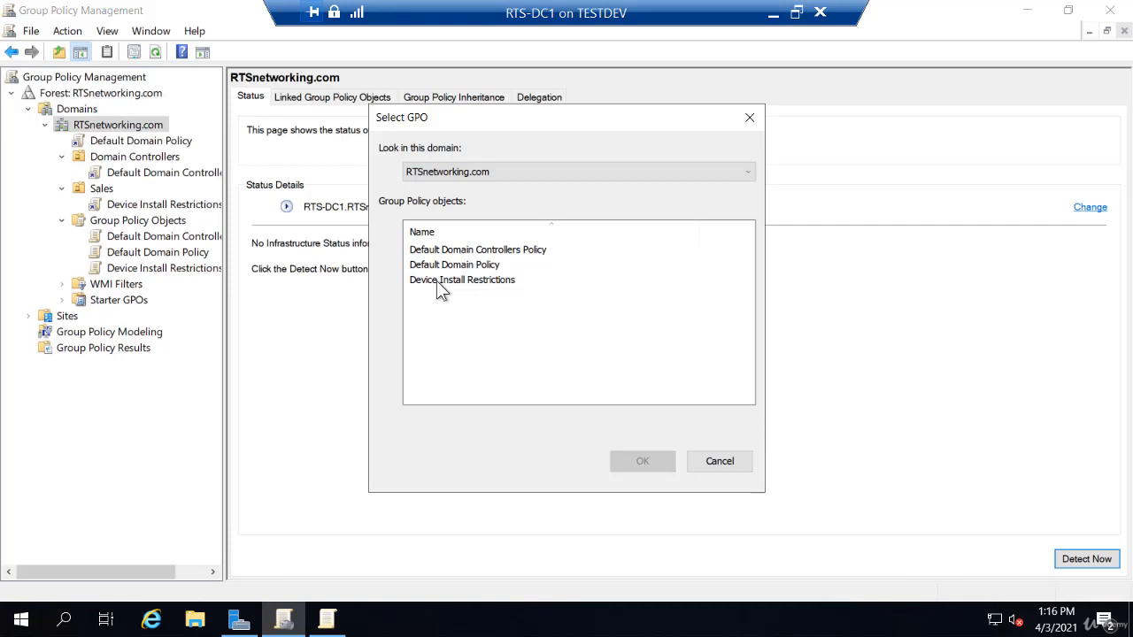
pyautogui.click(712, 461)
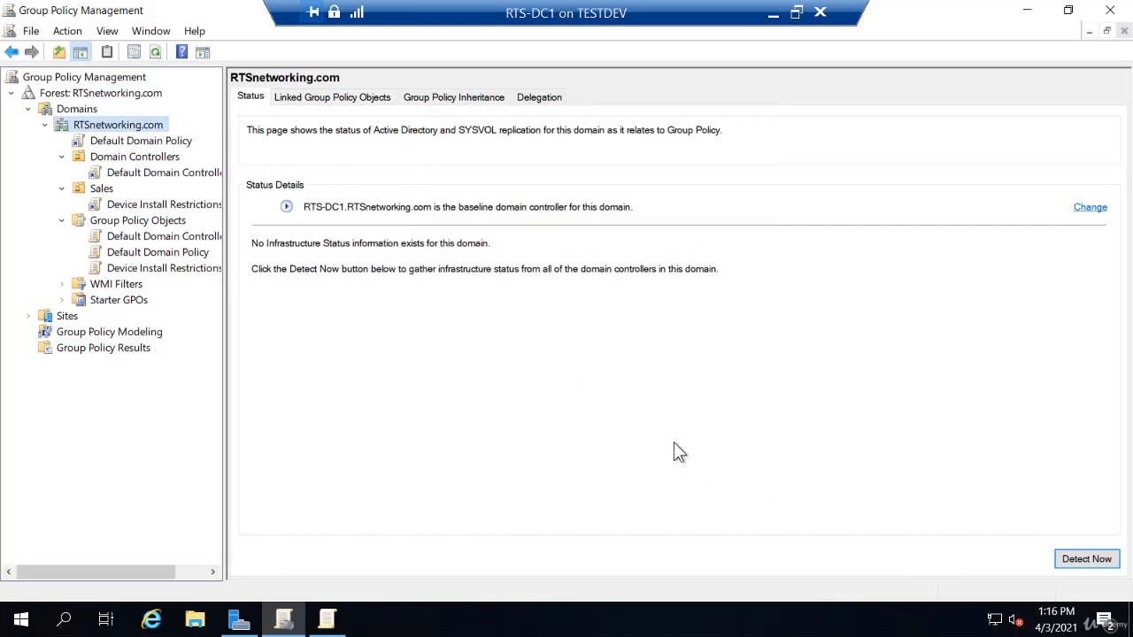
# Review the settings report of the Device Install Restrictions link under Sales, including its links, delegation and configured policies.
pyautogui.click(177, 204)
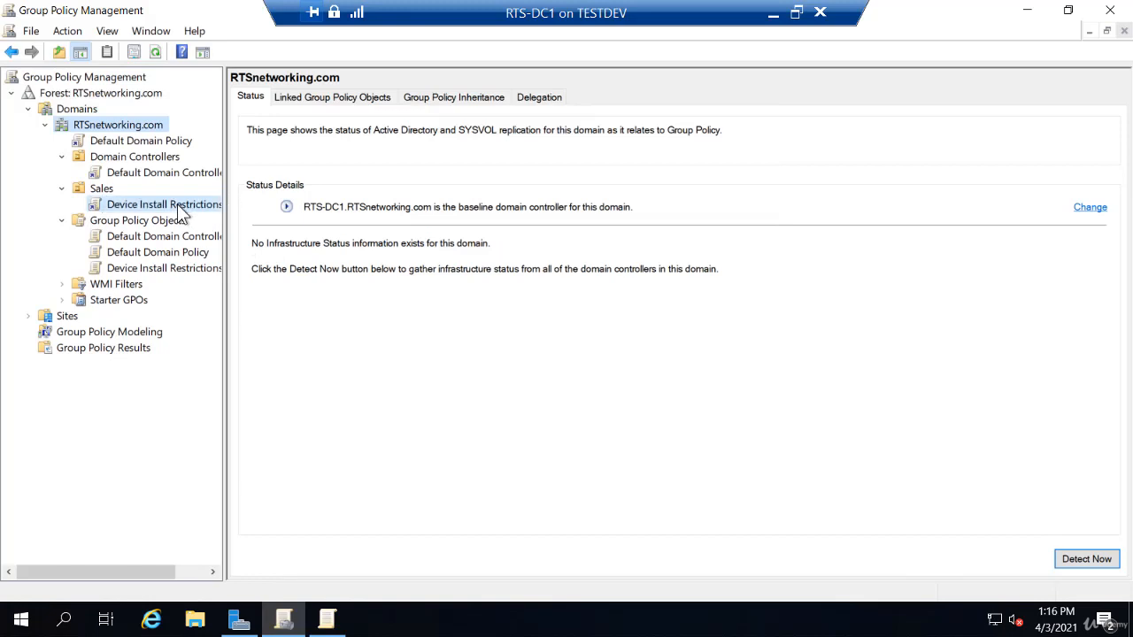
pyautogui.click(325, 103)
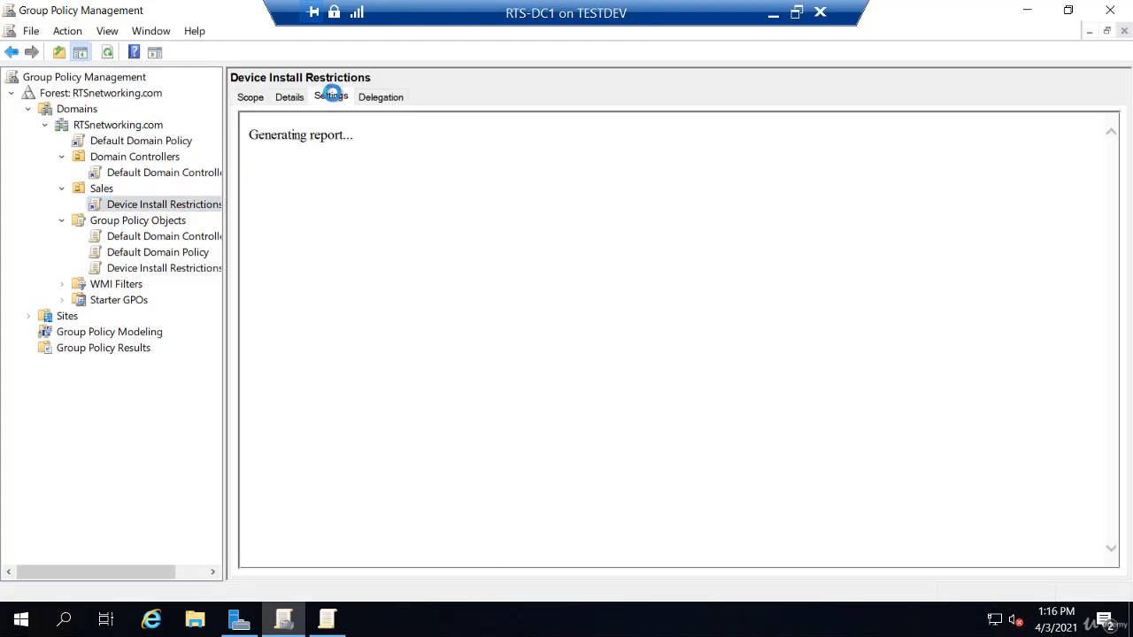
pyautogui.click(674, 183)
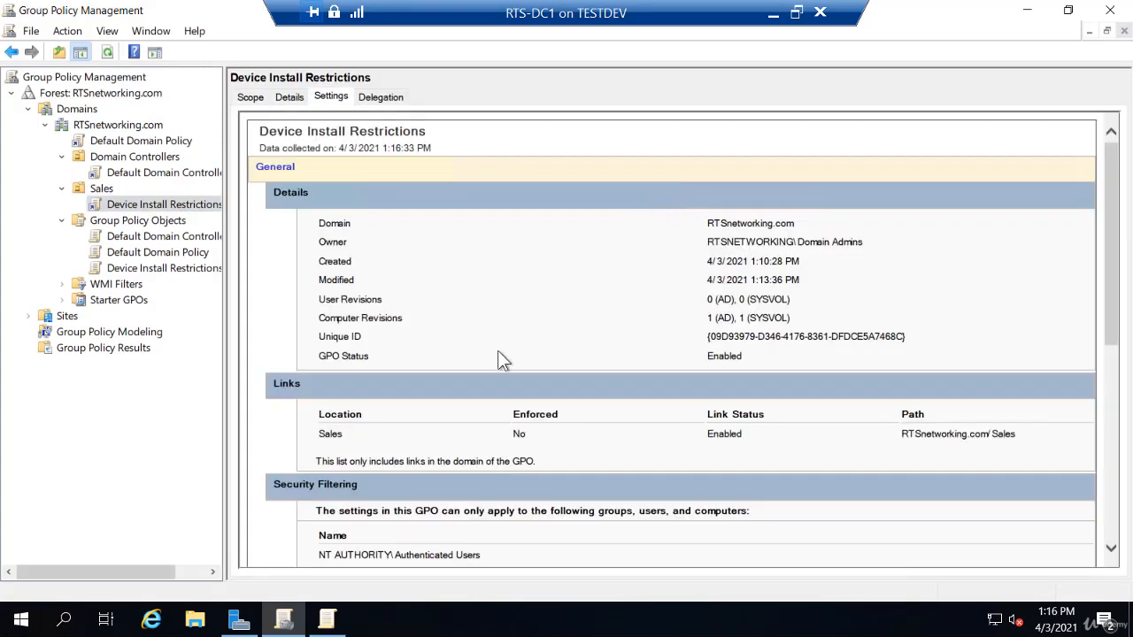
pyautogui.scroll(-5, 497, 354)
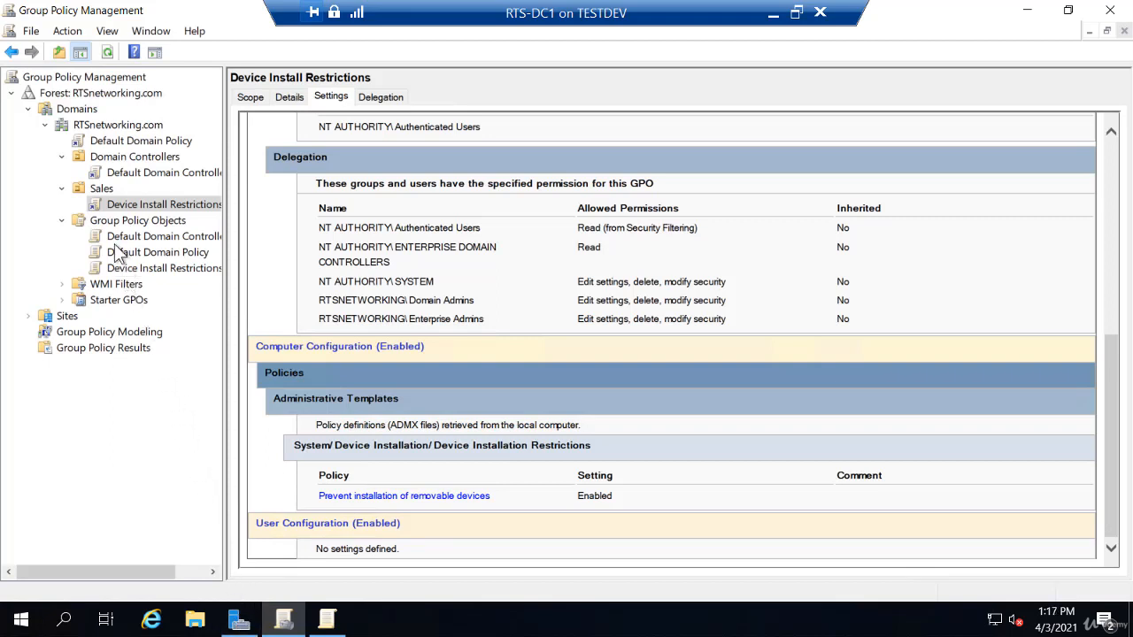
# Create a new GPO named "Security Settings" in the domain and link it directly to the Sales OU.
pyautogui.rightClick(102, 190)
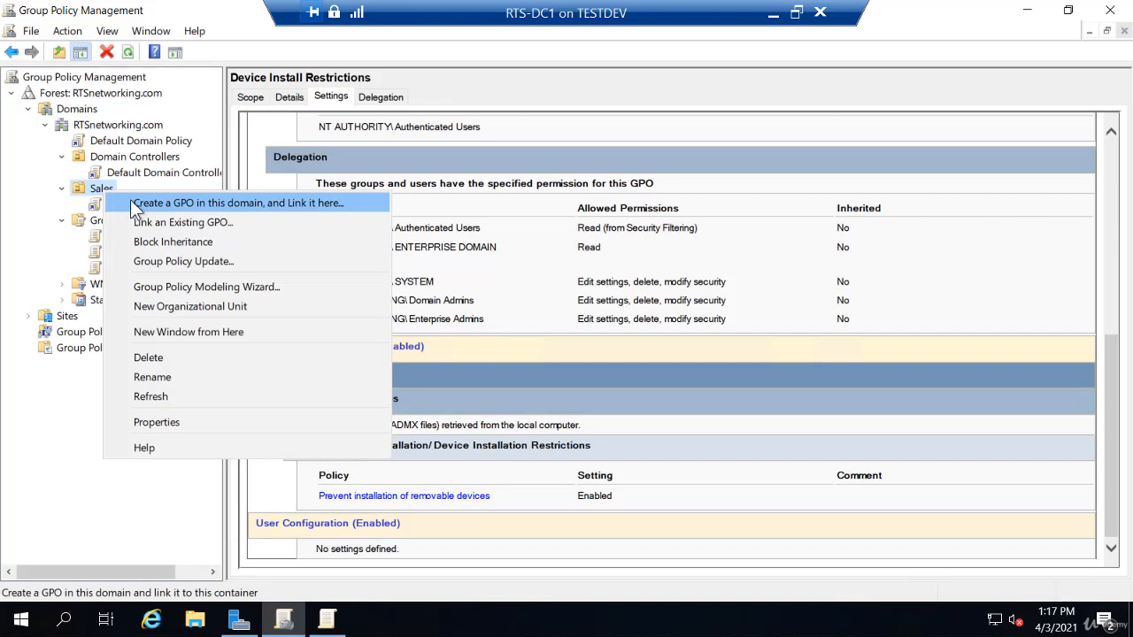
pyautogui.click(129, 201)
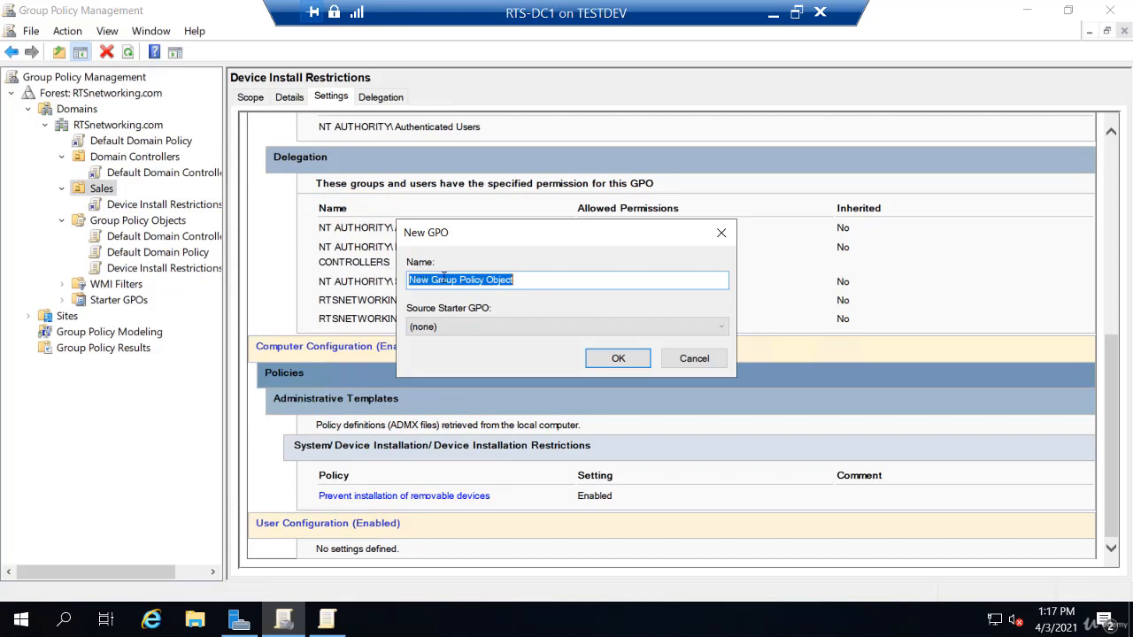
pyautogui.write('Sec')
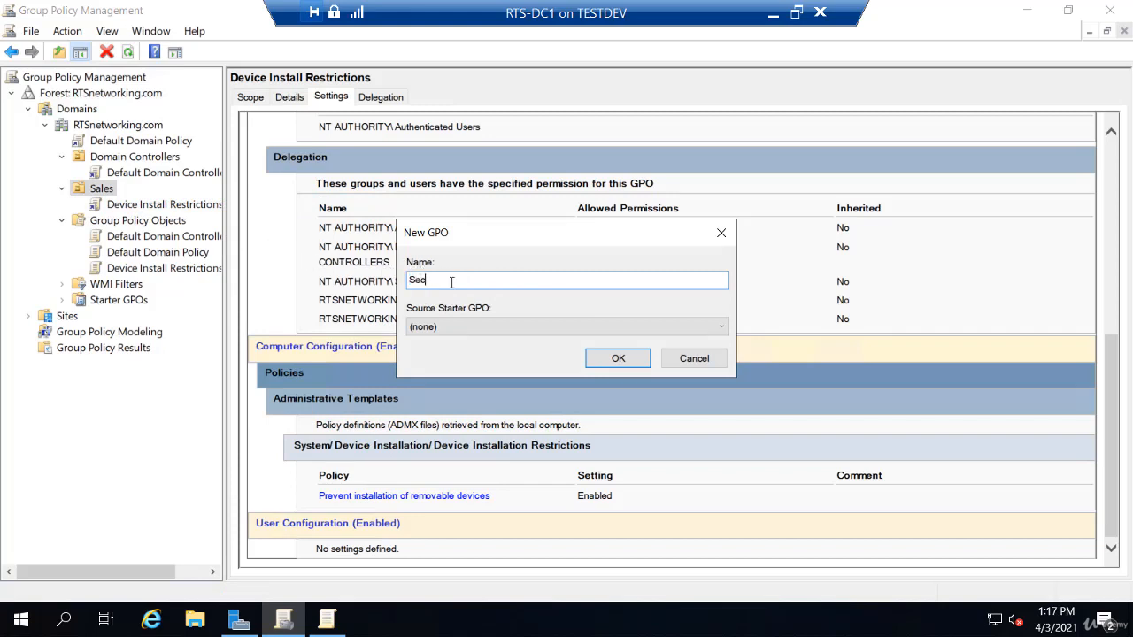
pyautogui.write('urity Settings')
pyautogui.click(617, 358)
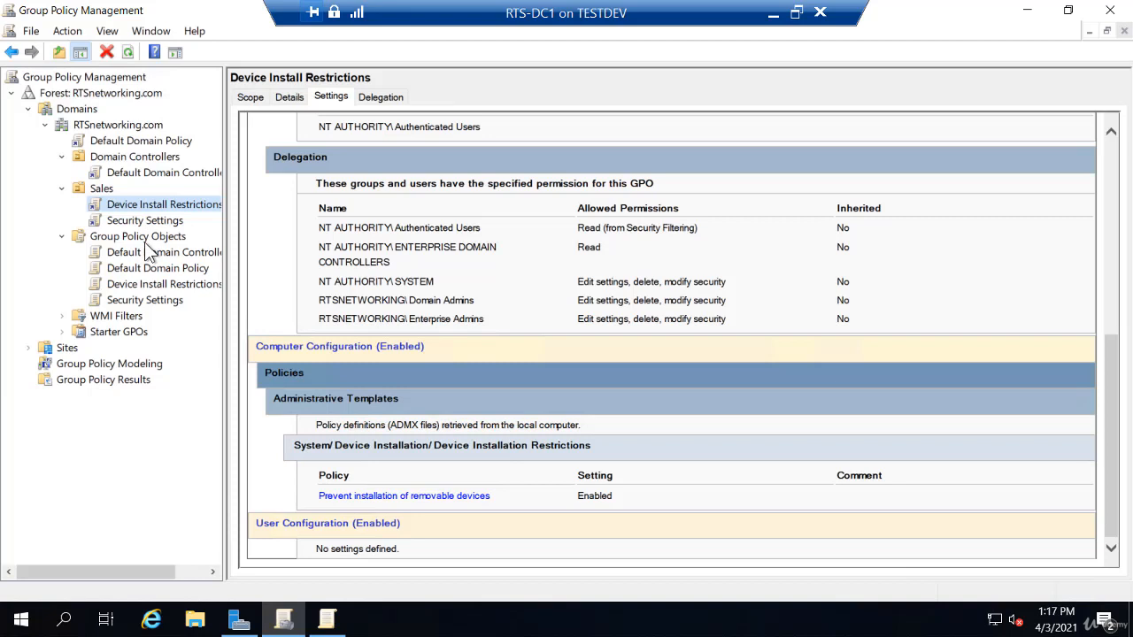
pyautogui.rightClick(100, 194)
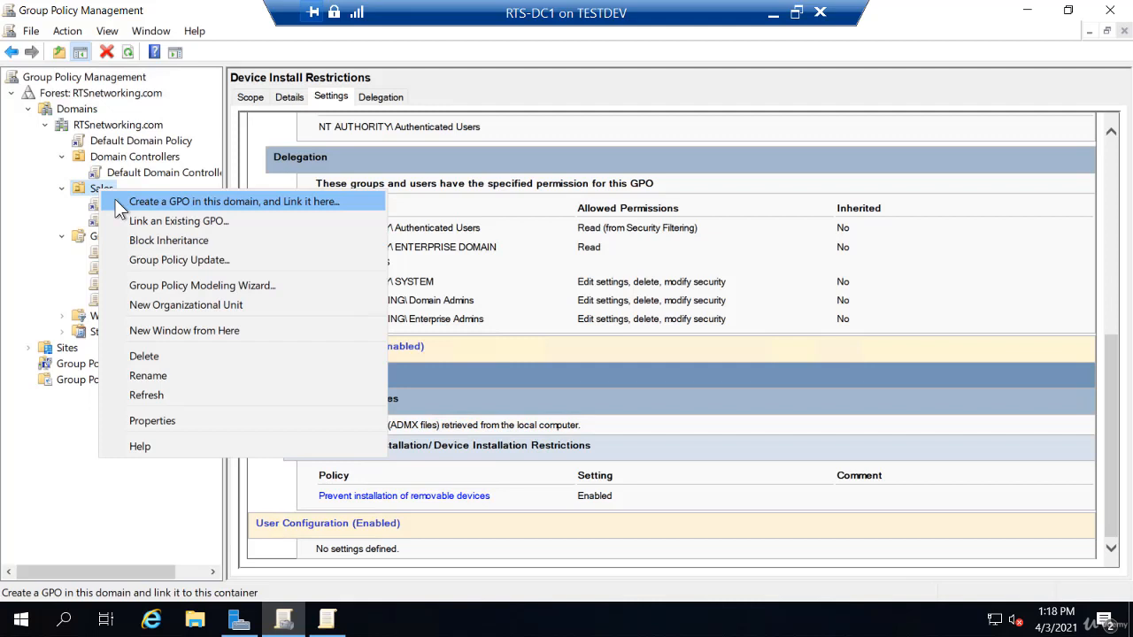
pyautogui.click(45, 235)
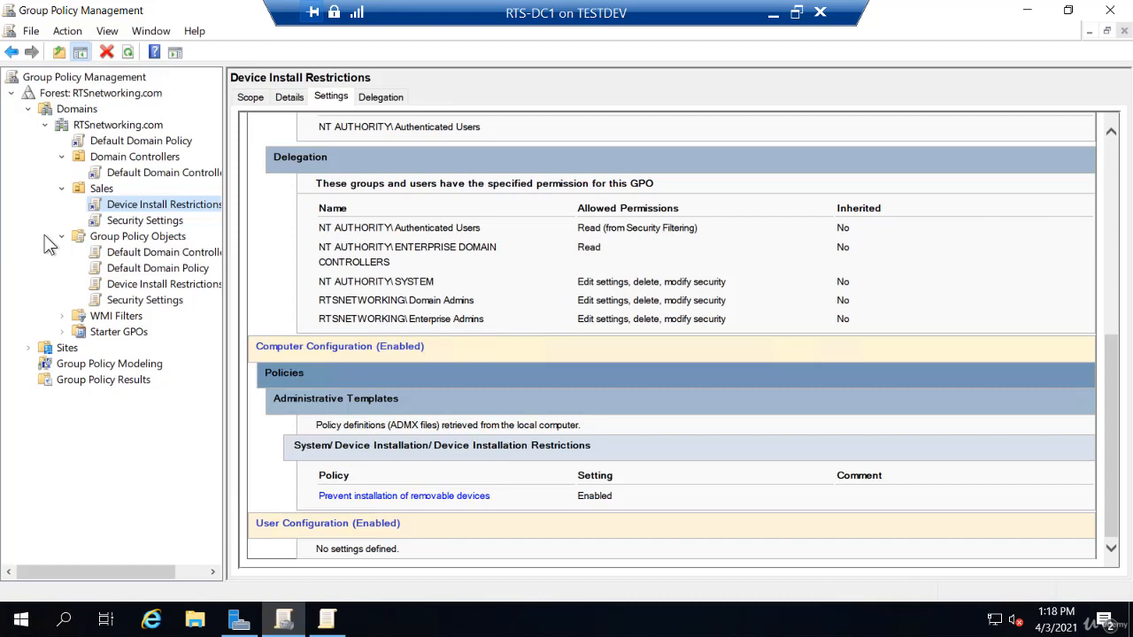
# View the settings report of the Security Settings link under Sales and delete that link, keeping the GPO itself.
pyautogui.click(121, 223)
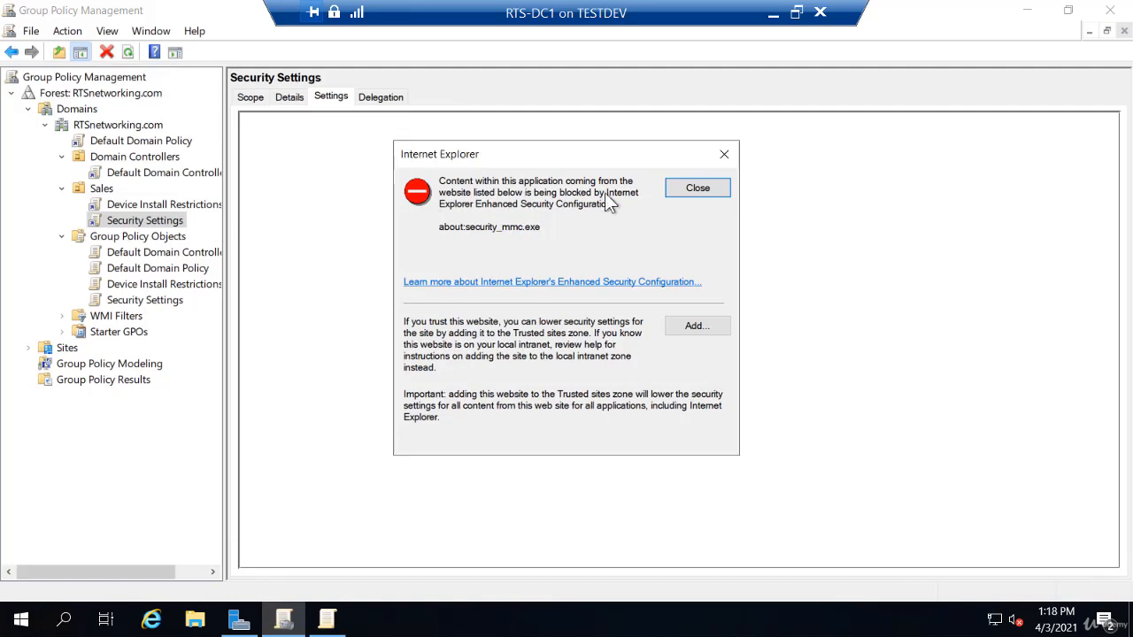
pyautogui.click(697, 188)
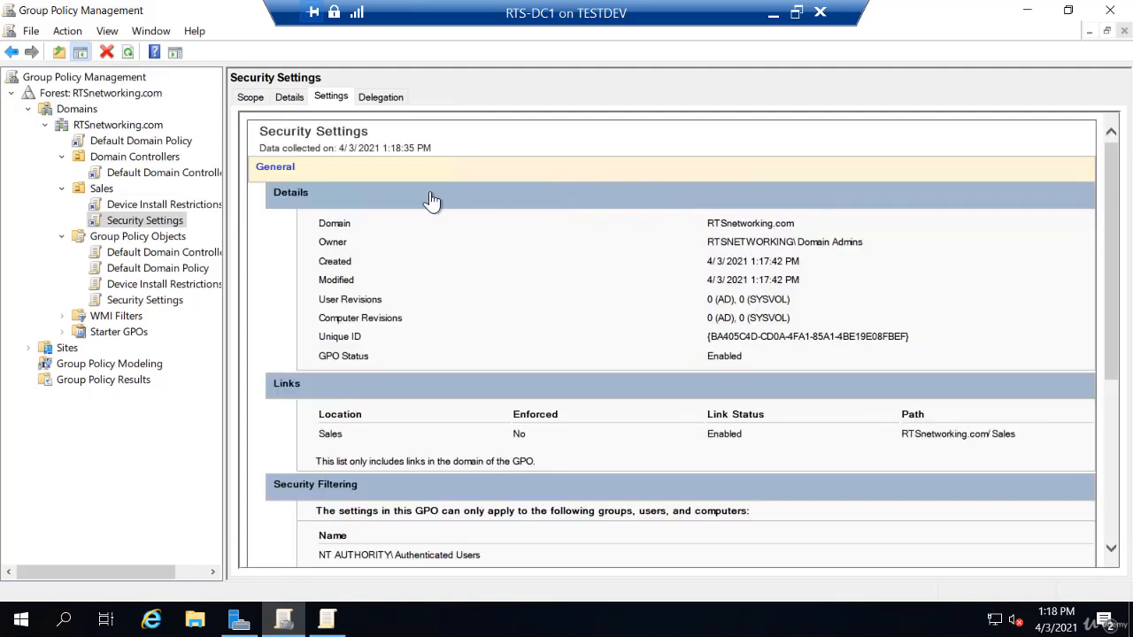
pyautogui.rightClick(169, 229)
pyautogui.click(200, 365)
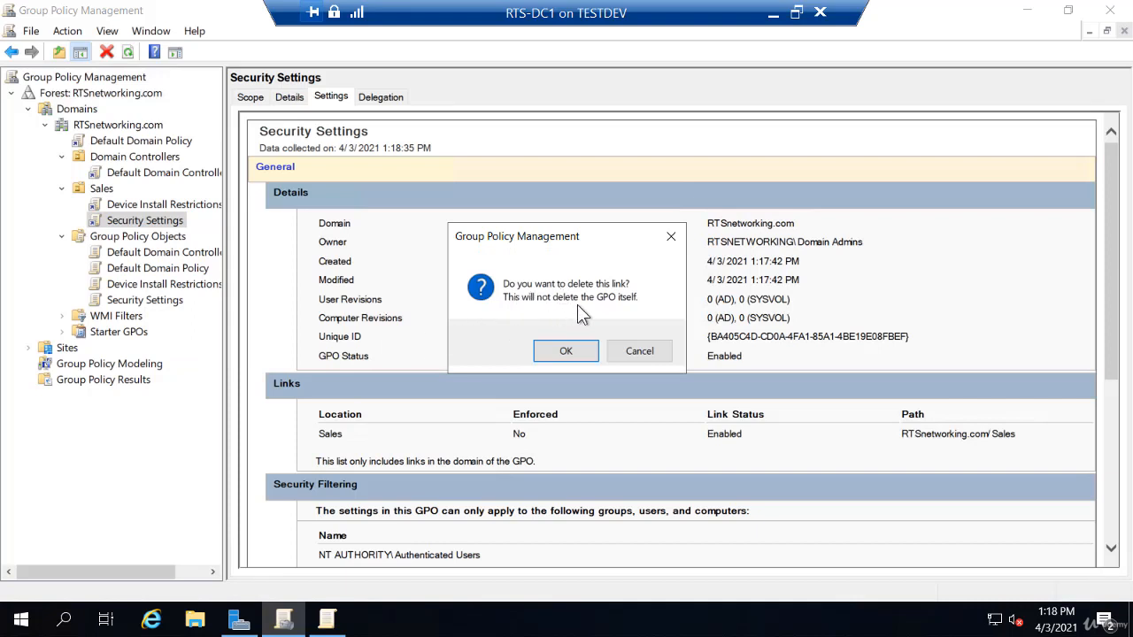
pyautogui.click(565, 352)
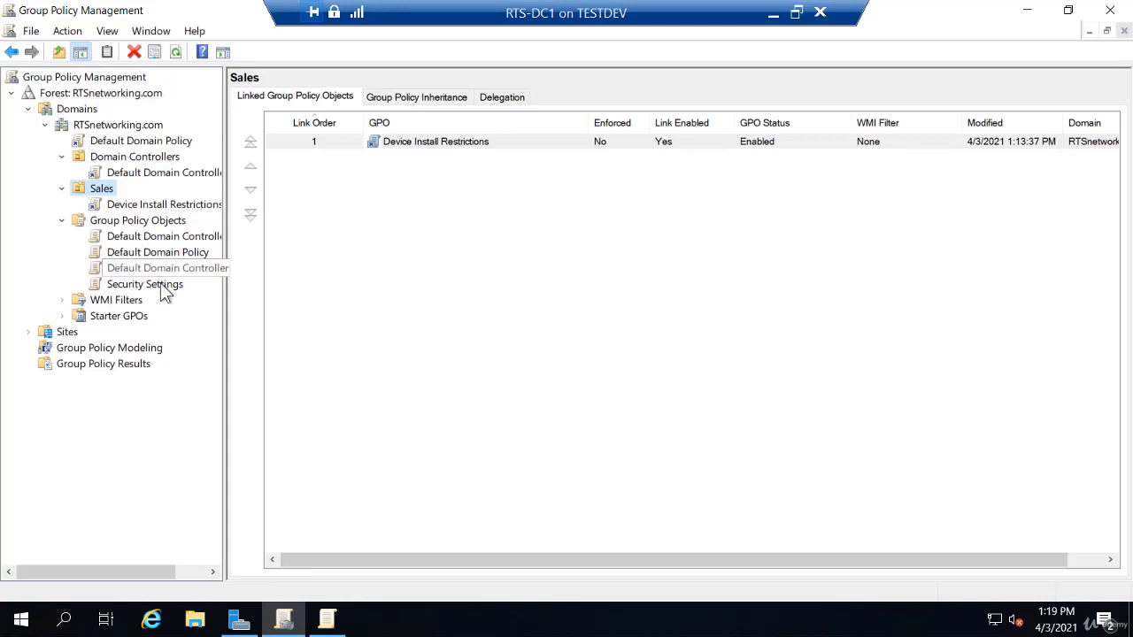
# Switch to Server Manager and open Active Directory Users and Computers.
pyautogui.click(239, 620)
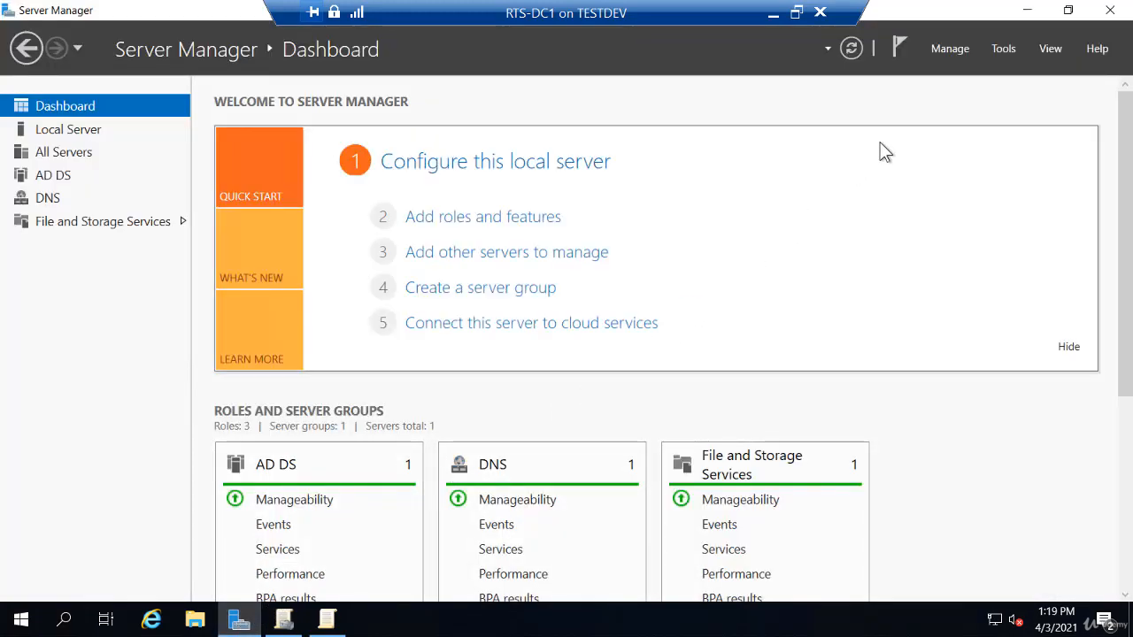
pyautogui.click(1002, 47)
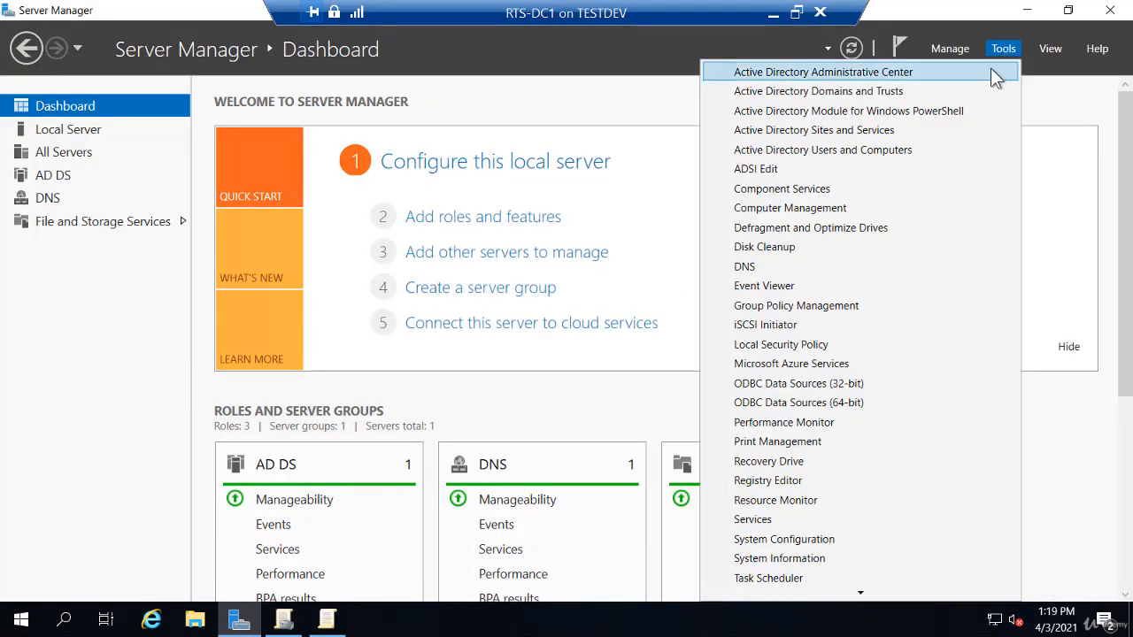
pyautogui.click(907, 151)
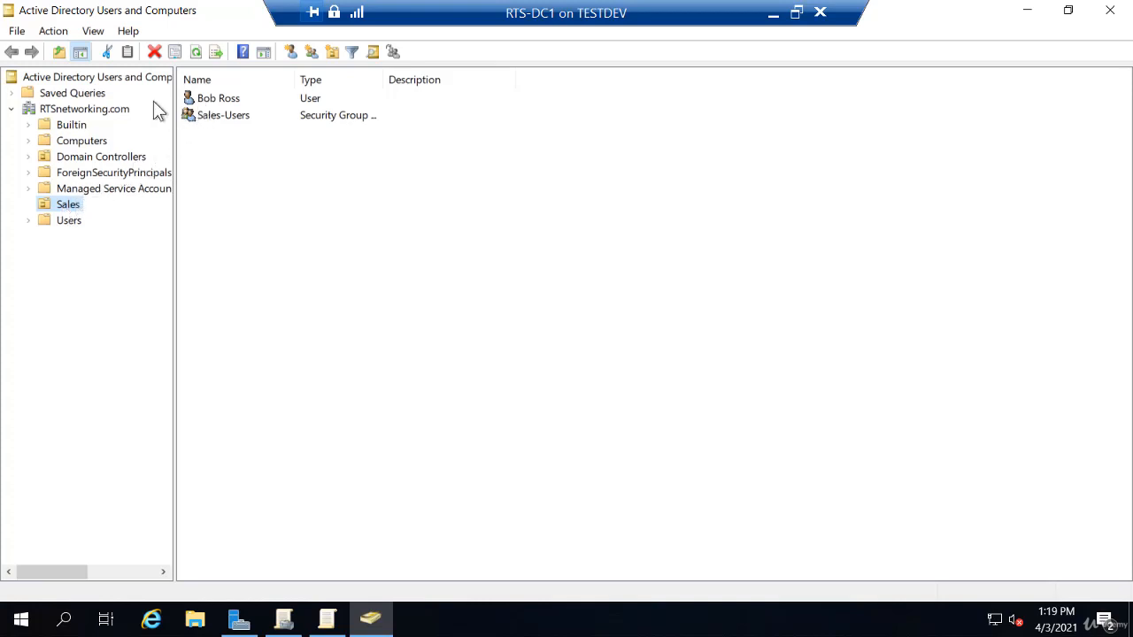
# Create a computer account named RTS-Client01 in the Sales OU.
pyautogui.rightClick(69, 207)
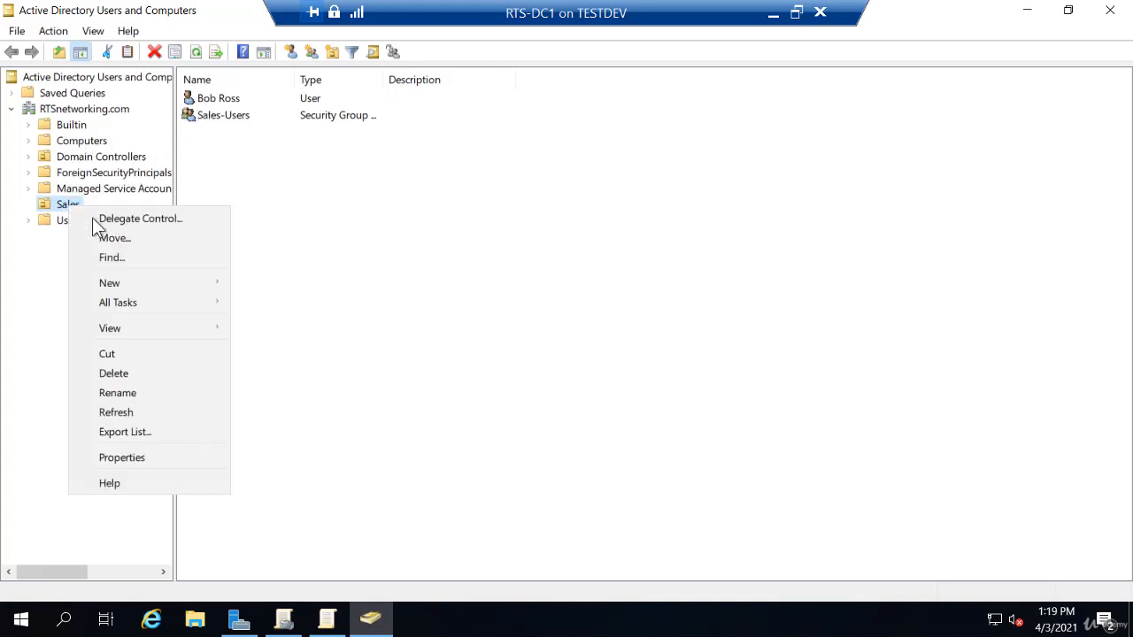
pyautogui.moveTo(120, 279)
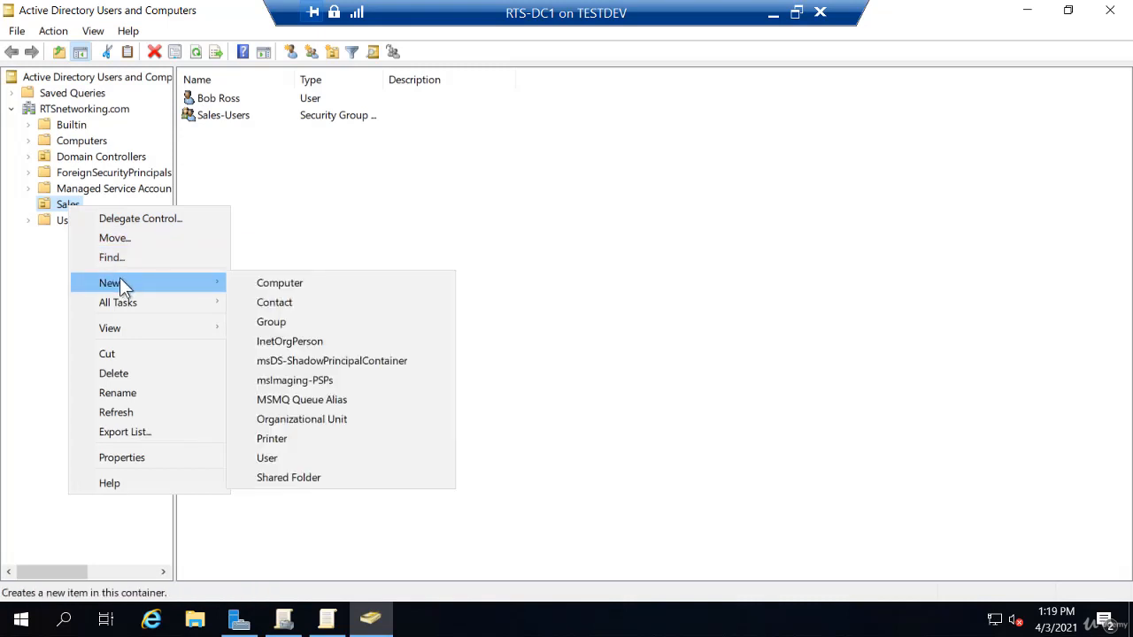
pyautogui.click(277, 281)
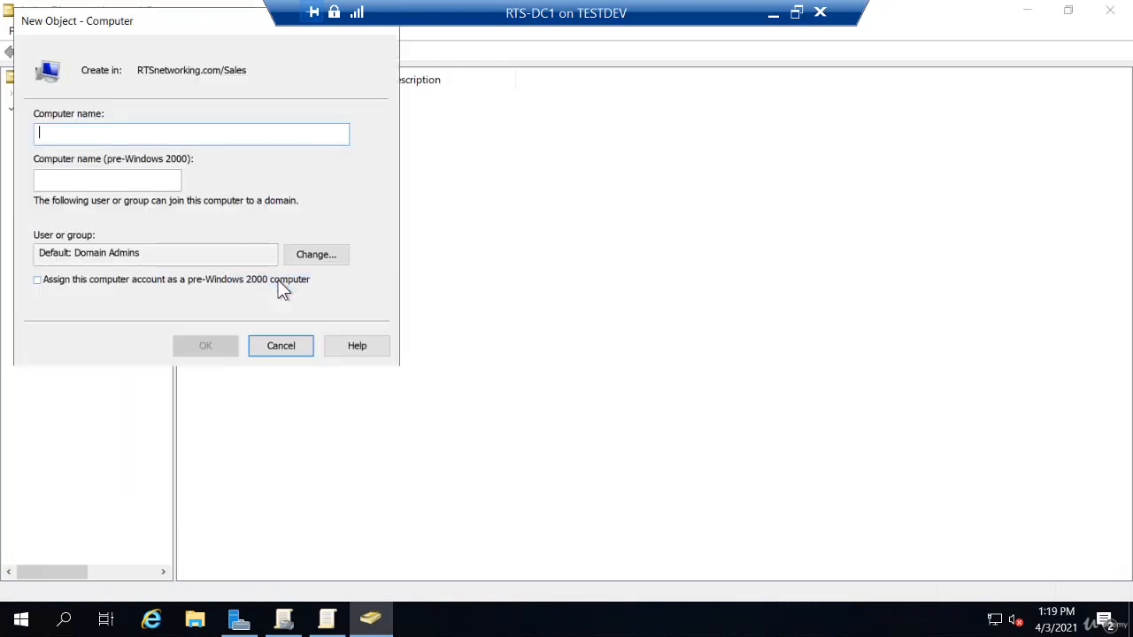
pyautogui.write('RTS-Clie')
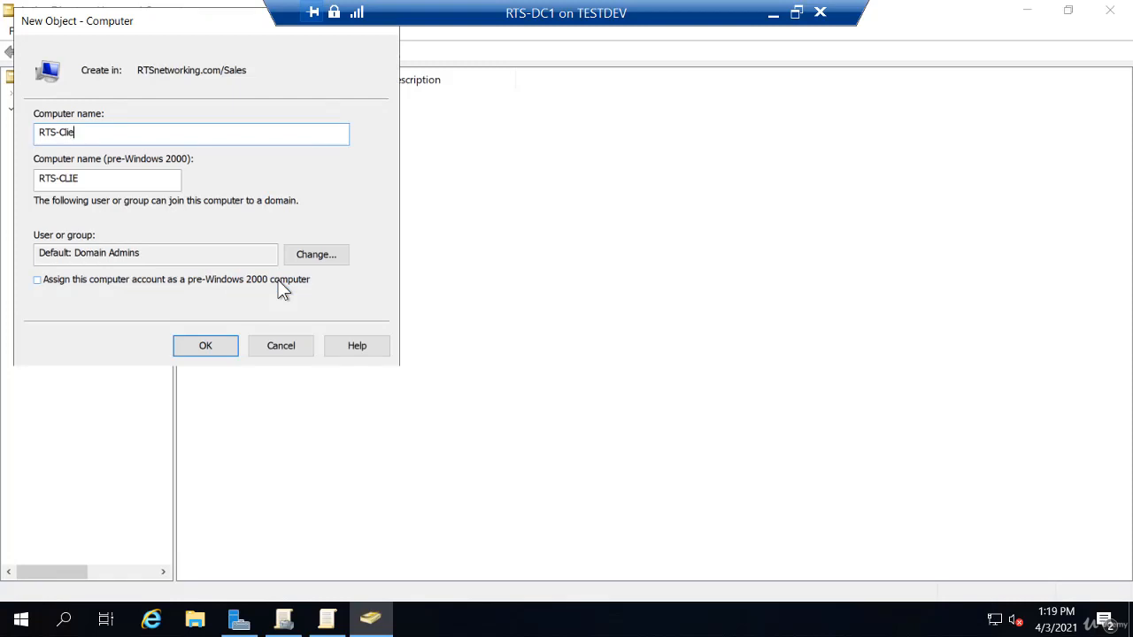
pyautogui.write('nt01')
pyautogui.click(211, 348)
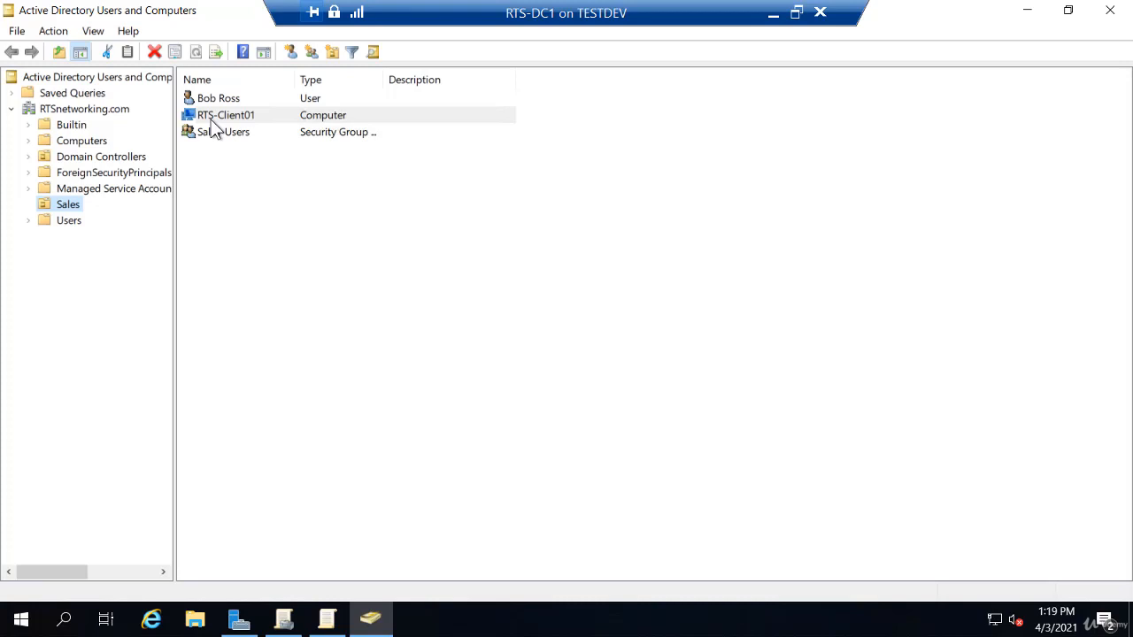
# Switch to Group Policy Management and compare the scope of the Device Install Restrictions link with the Sales OU's members in Active Directory Users and Computers.
pyautogui.click(283, 624)
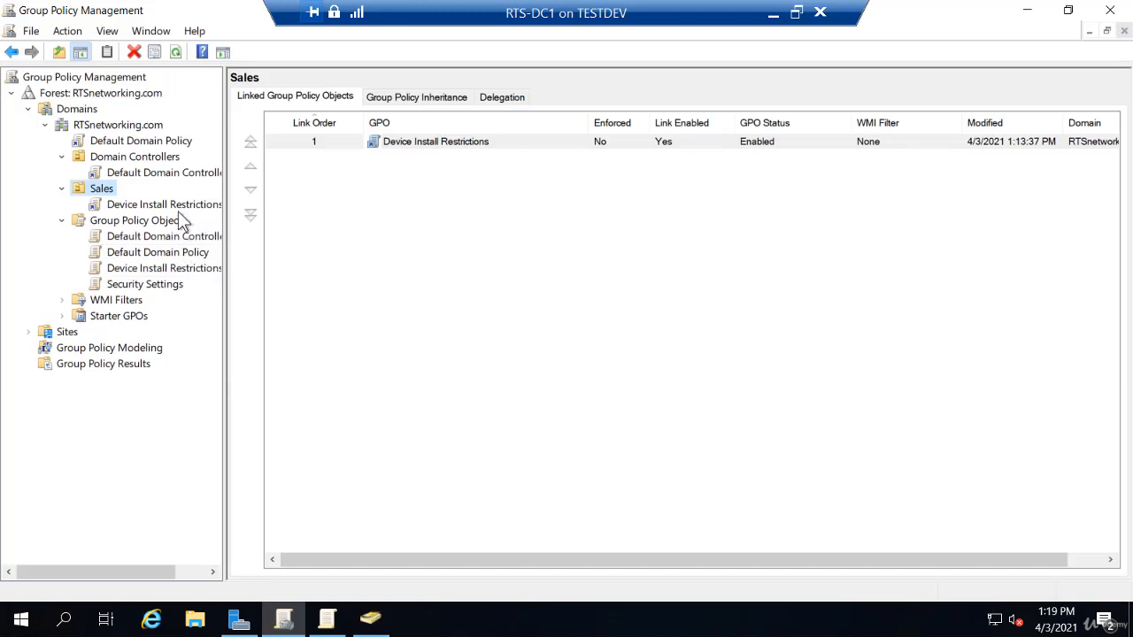
pyautogui.click(177, 208)
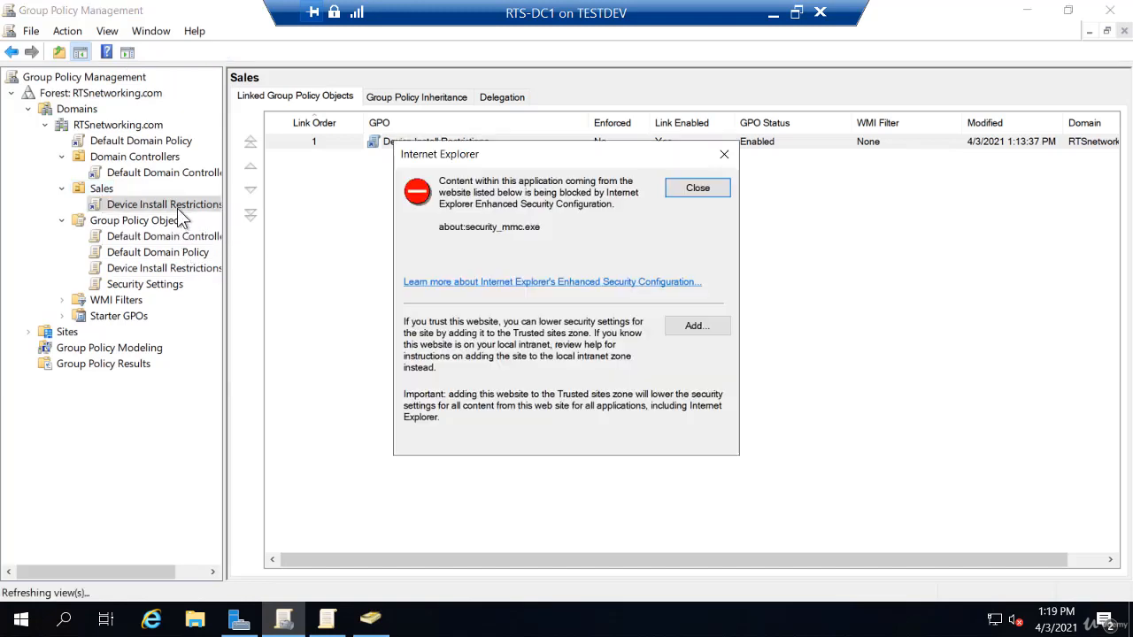
pyautogui.click(715, 191)
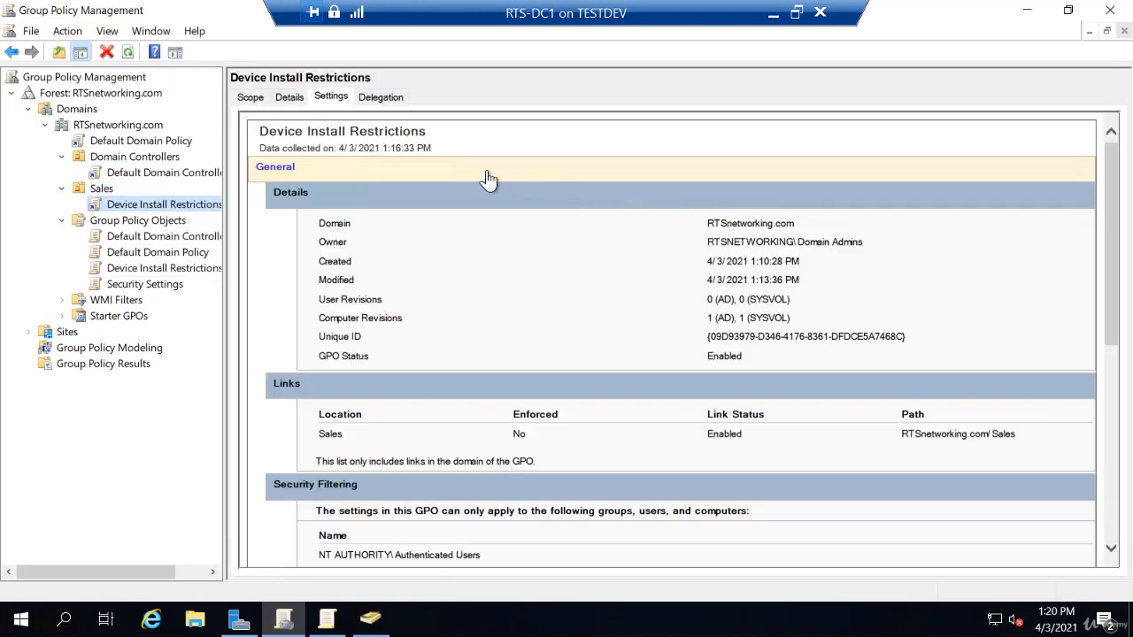
pyautogui.click(251, 99)
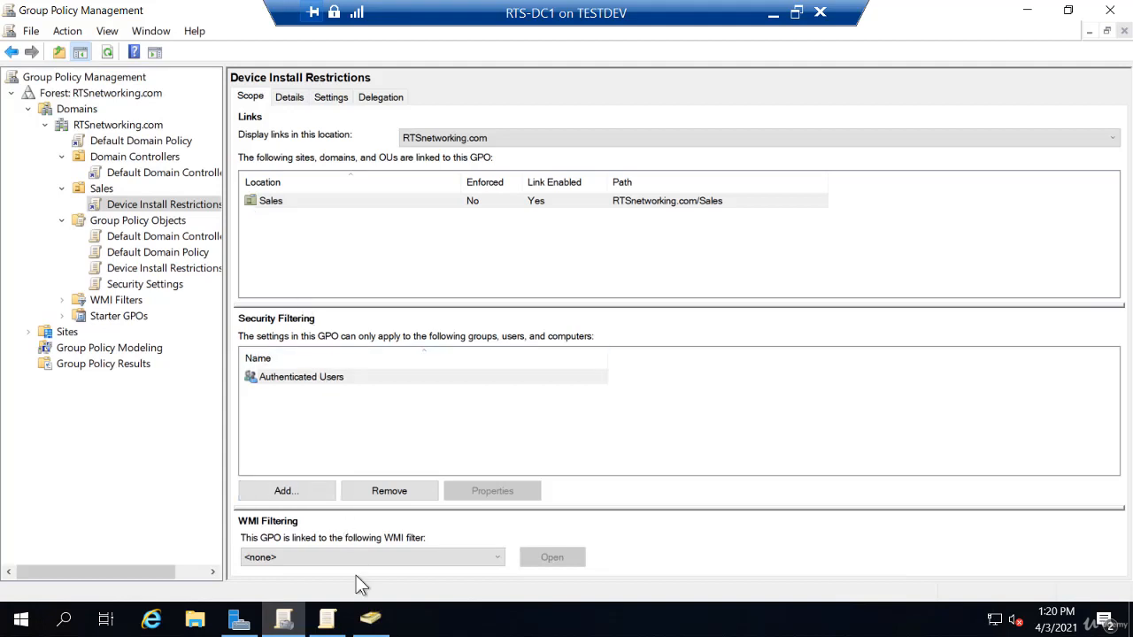
pyautogui.click(370, 618)
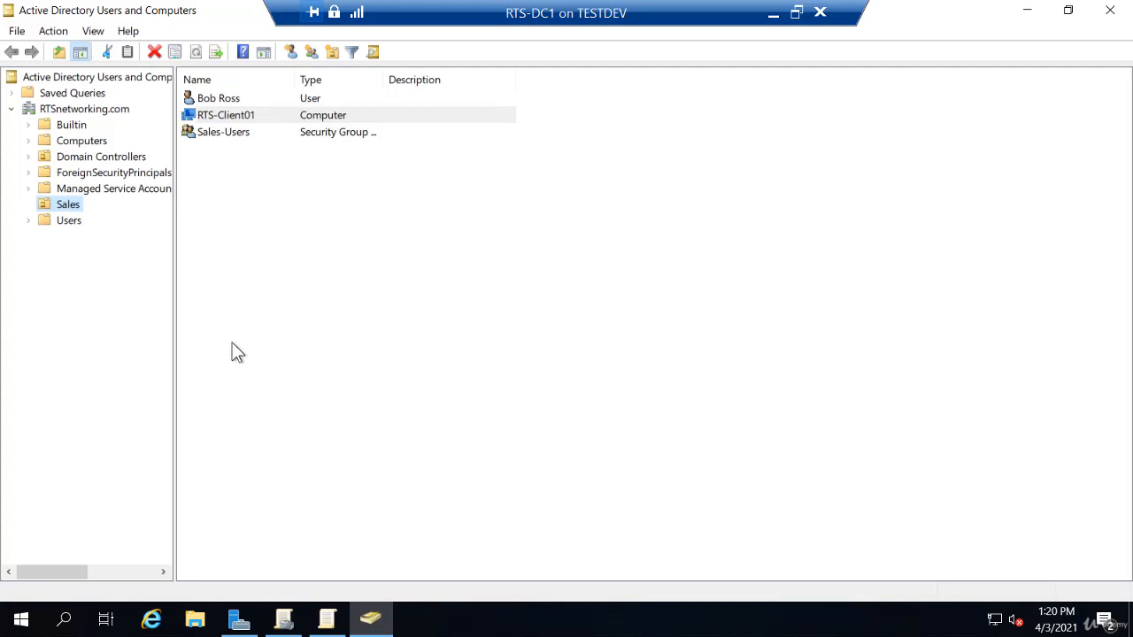
pyautogui.click(281, 621)
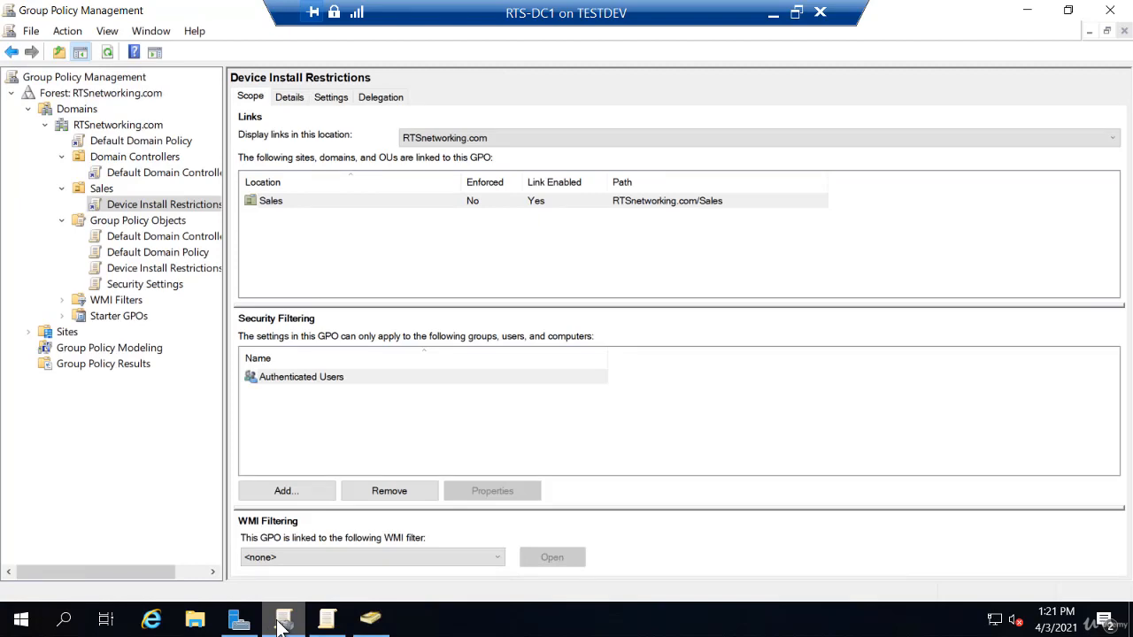
# Switch to the Group Policy Management Editor and widen the console tree until the full folder names are readable.
pyautogui.click(328, 625)
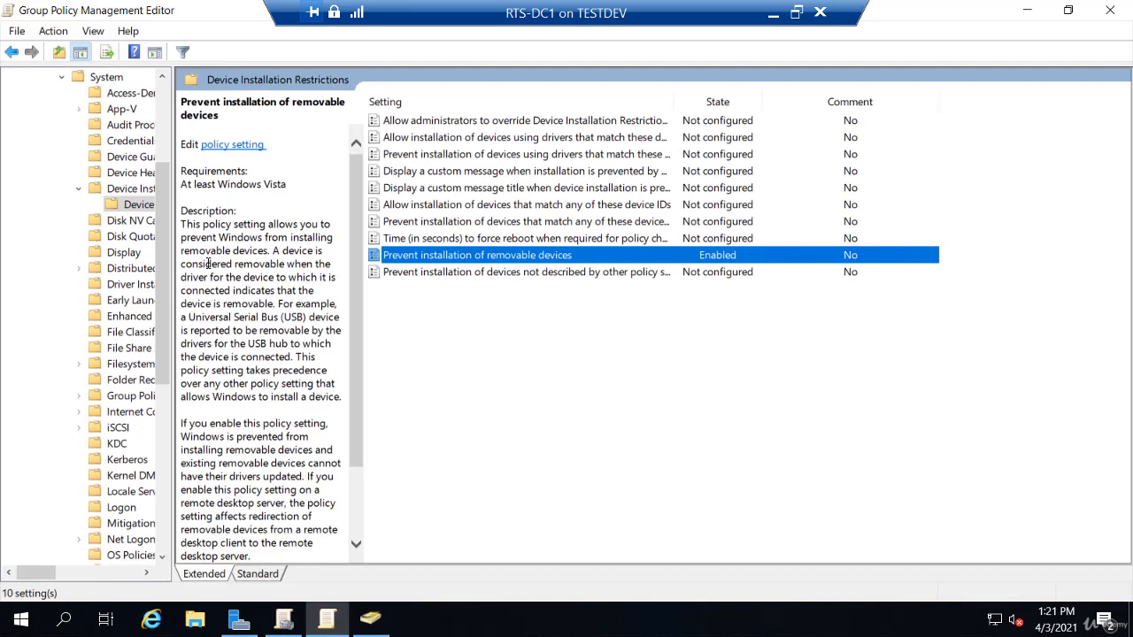
pyautogui.moveTo(167, 245); pyautogui.dragTo(174, 128)
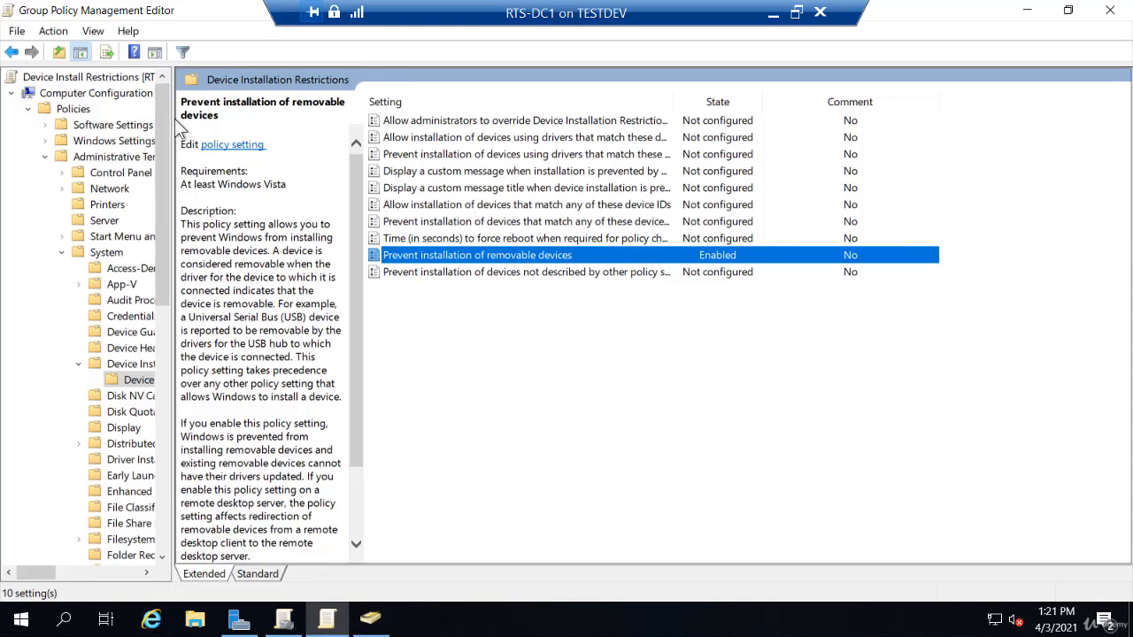
pyautogui.moveTo(176, 125); pyautogui.dragTo(179, 122)
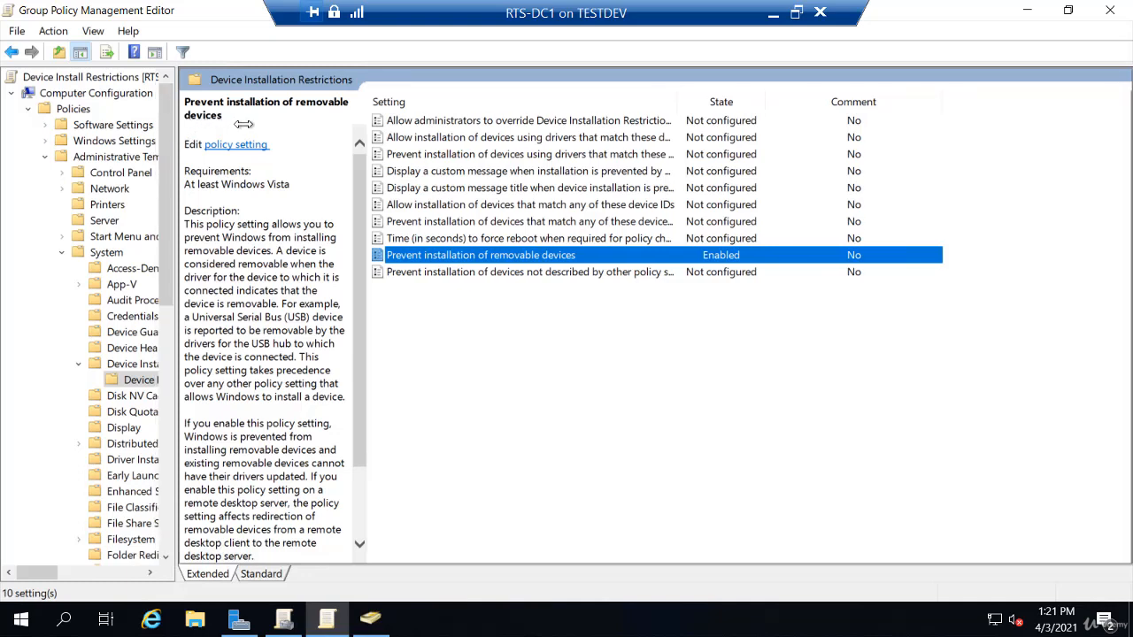
pyautogui.moveTo(243, 124); pyautogui.dragTo(291, 130)
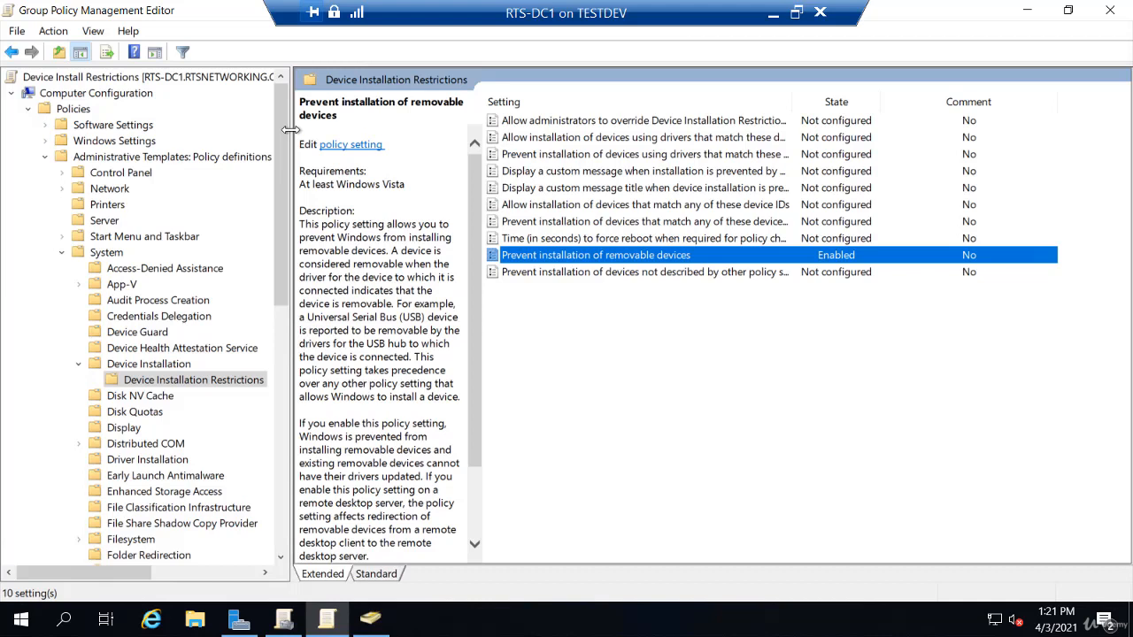
# Expand Administrative Templates to their top-level folders under both Computer Configuration and User Configuration policies.
pyautogui.click(44, 157)
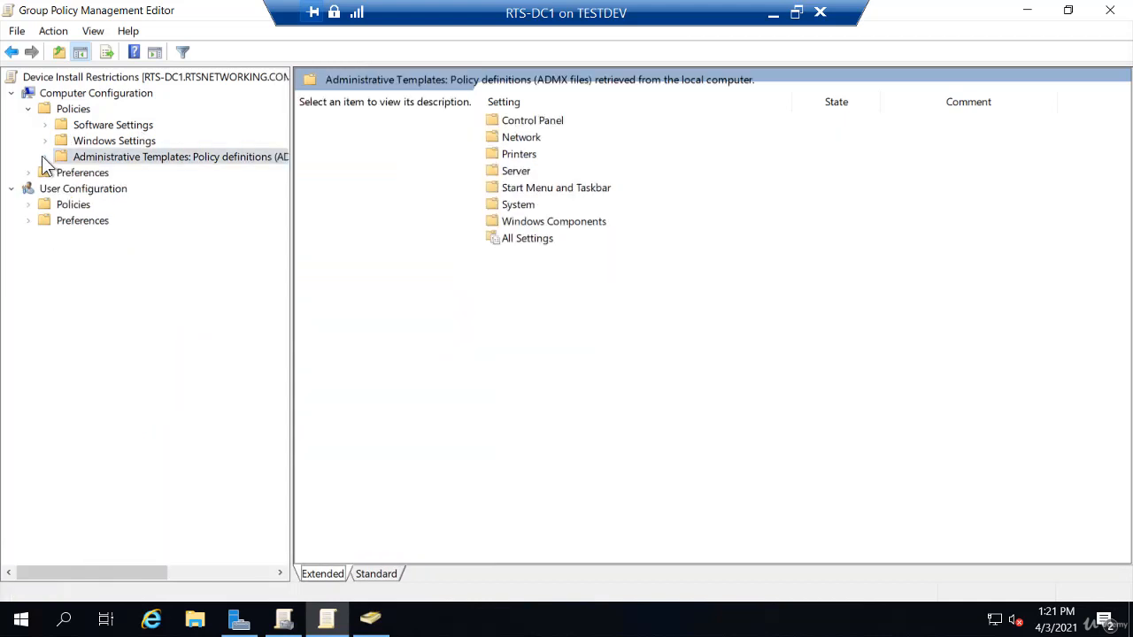
pyautogui.click(29, 205)
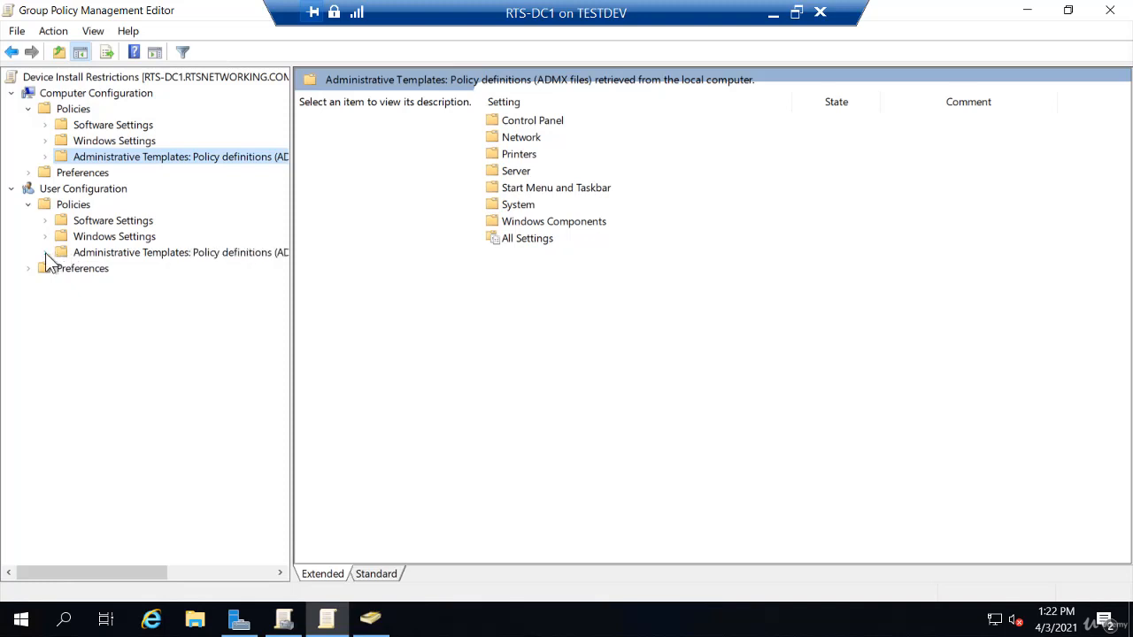
pyautogui.click(45, 252)
pyautogui.click(46, 156)
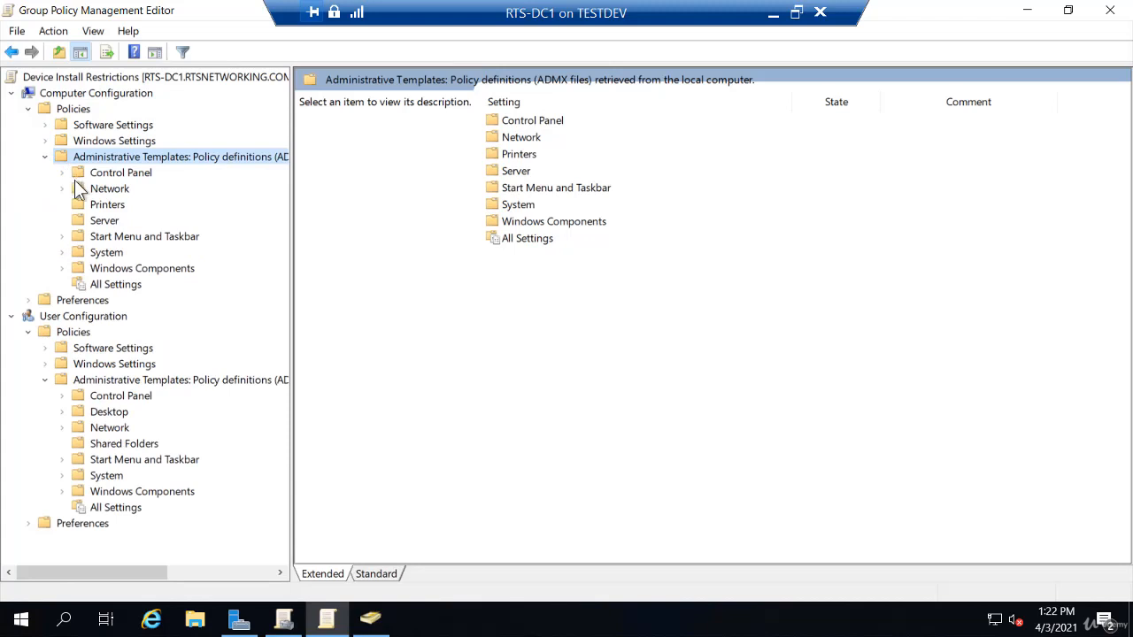
# Examine the "Prohibit access to Control Panel and PC settings" policy under User Configuration and compare with the Computer Configuration Control Panel settings.
pyautogui.click(107, 396)
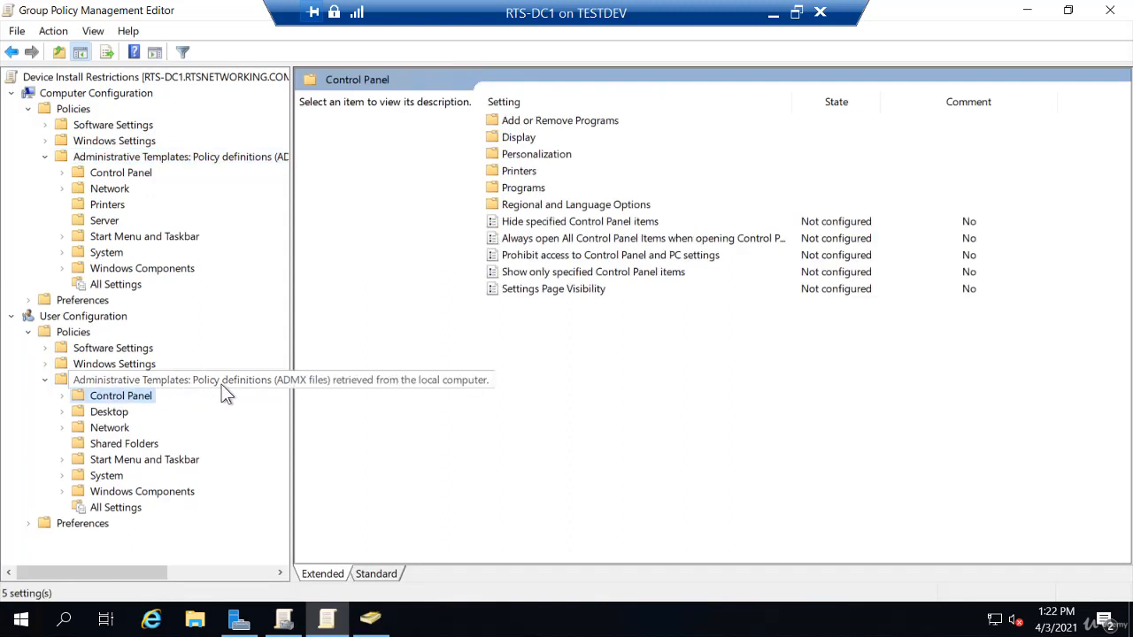
pyautogui.click(529, 257)
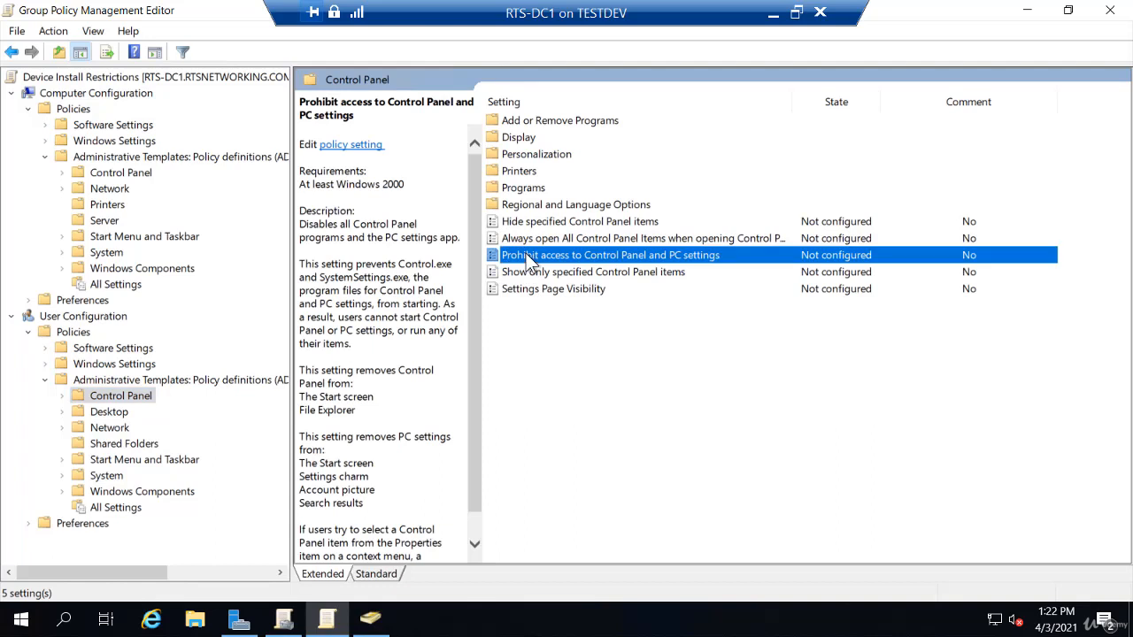
pyautogui.doubleClick(527, 256)
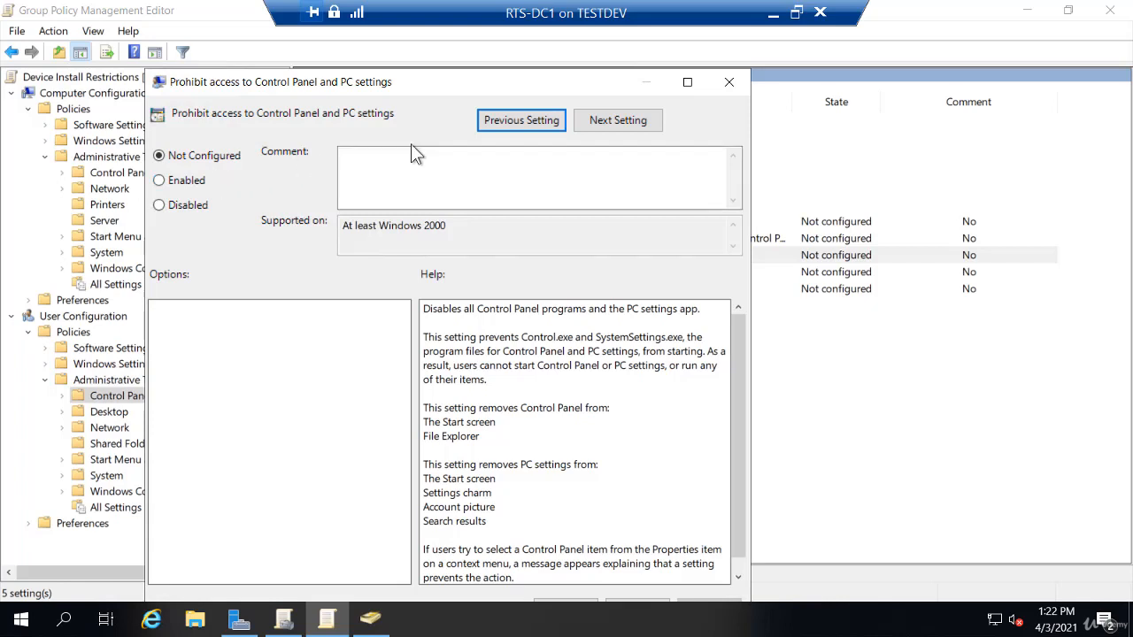
pyautogui.click(729, 83)
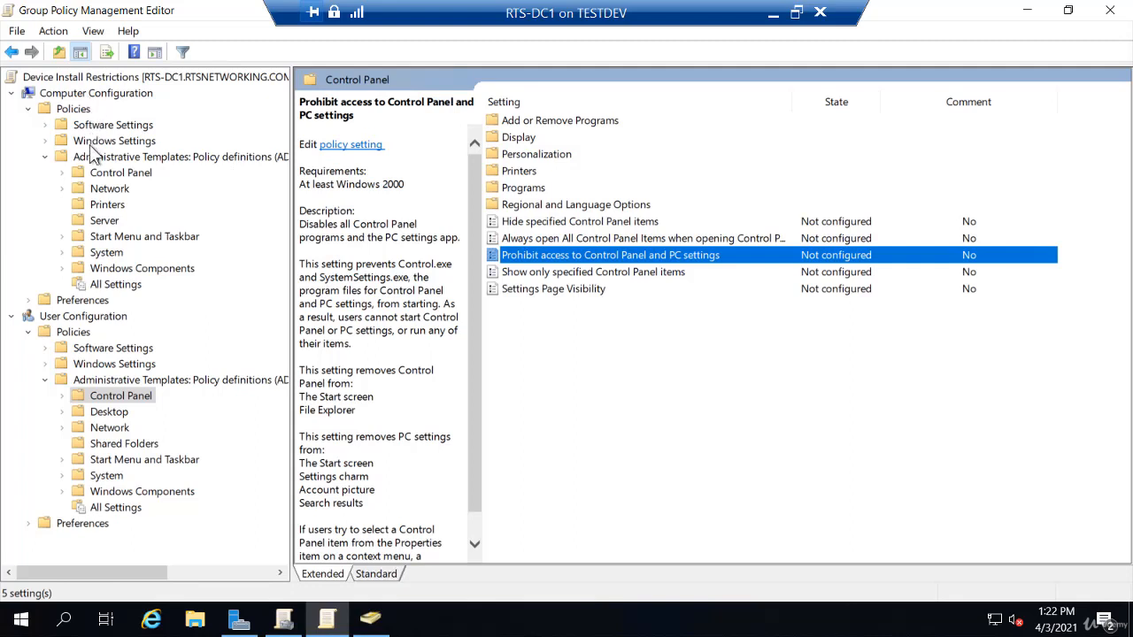
pyautogui.click(99, 175)
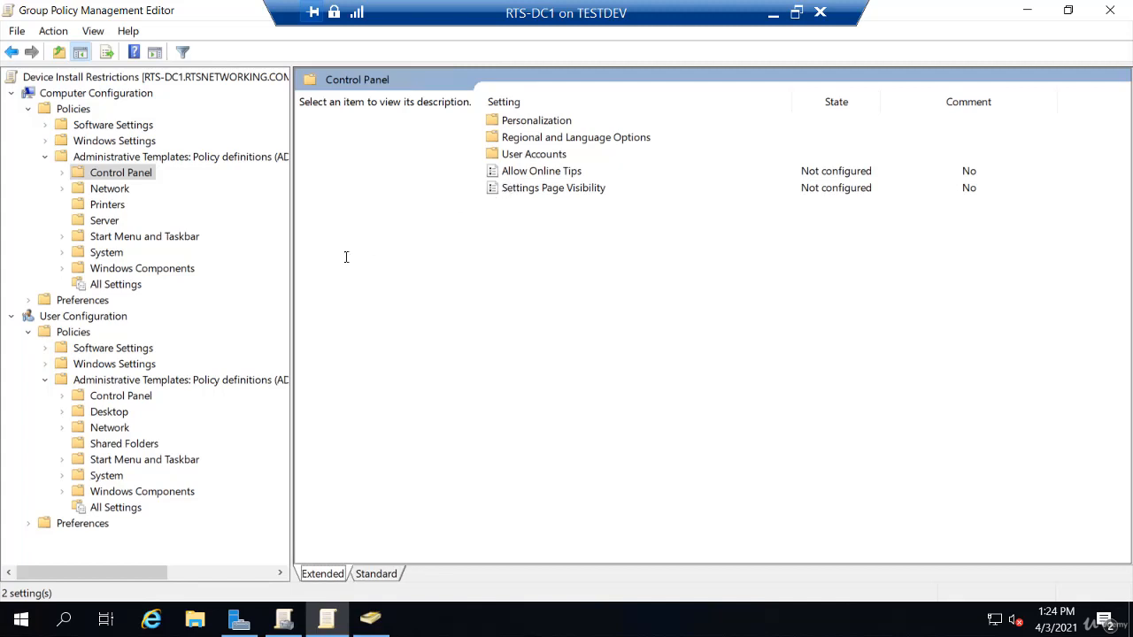
# Expand Windows Settings under the User Configuration policies and close the Group Policy Management Editor.
pyautogui.click(45, 365)
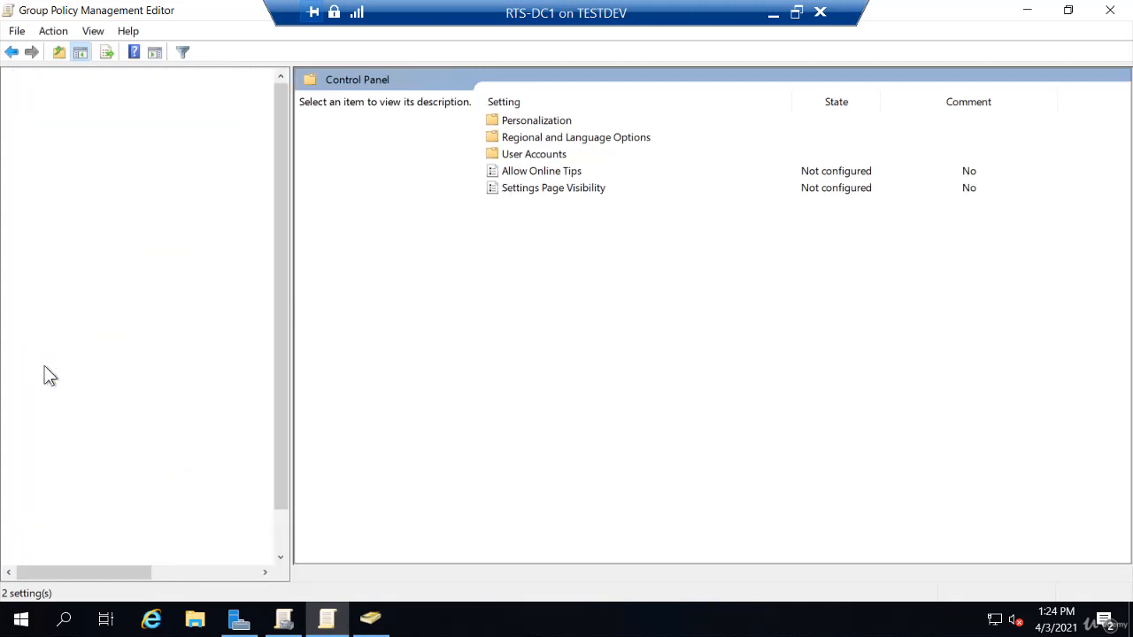
pyautogui.scroll(-1, 122, 499)
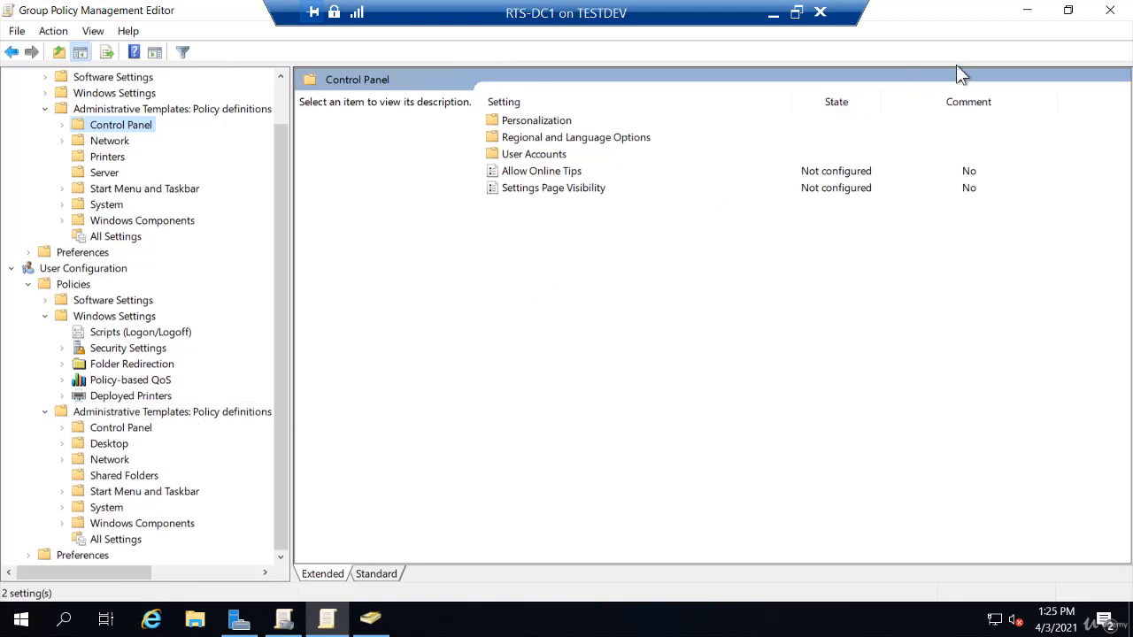
pyautogui.click(1108, 11)
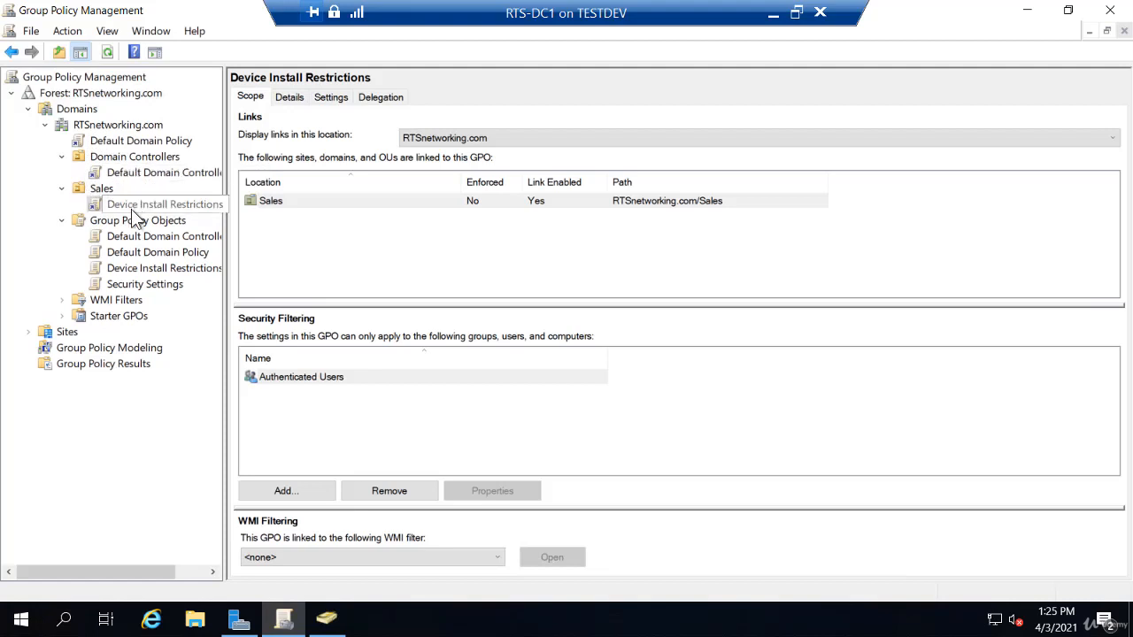
# Review the settings report, scope and details of the Device Install Restrictions GPO under Group Policy Objects.
pyautogui.click(141, 269)
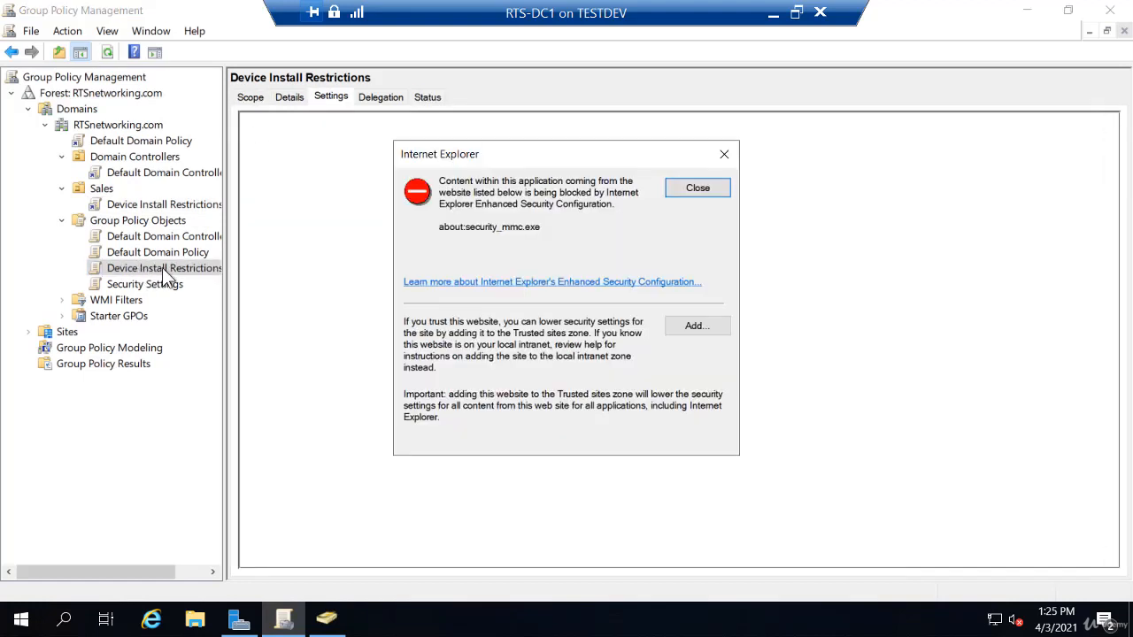
pyautogui.click(709, 194)
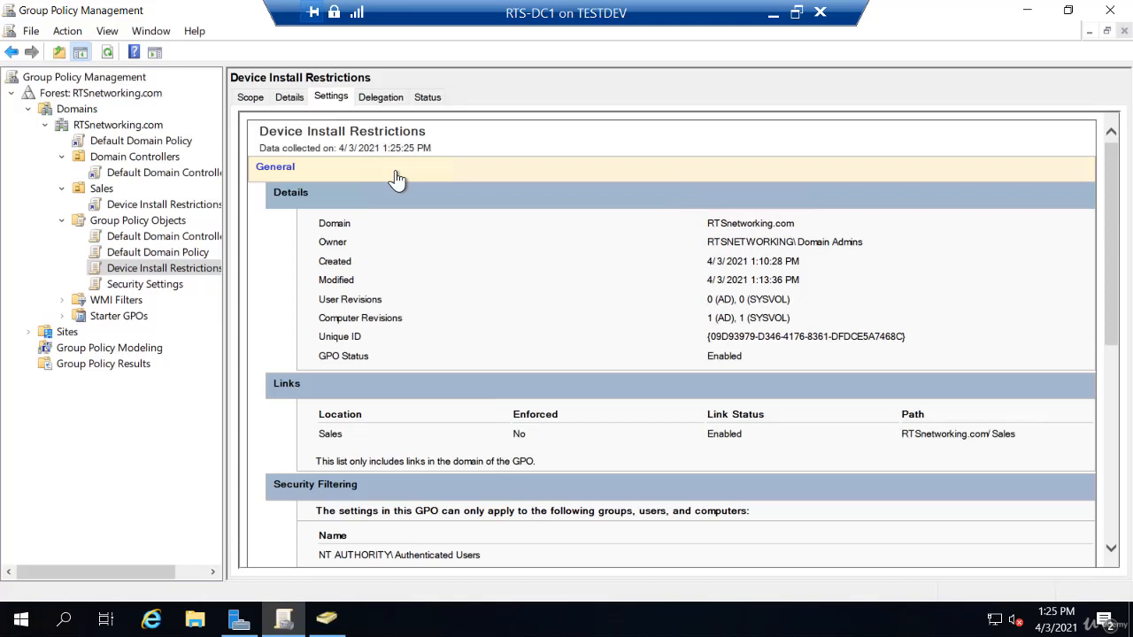
pyautogui.click(251, 97)
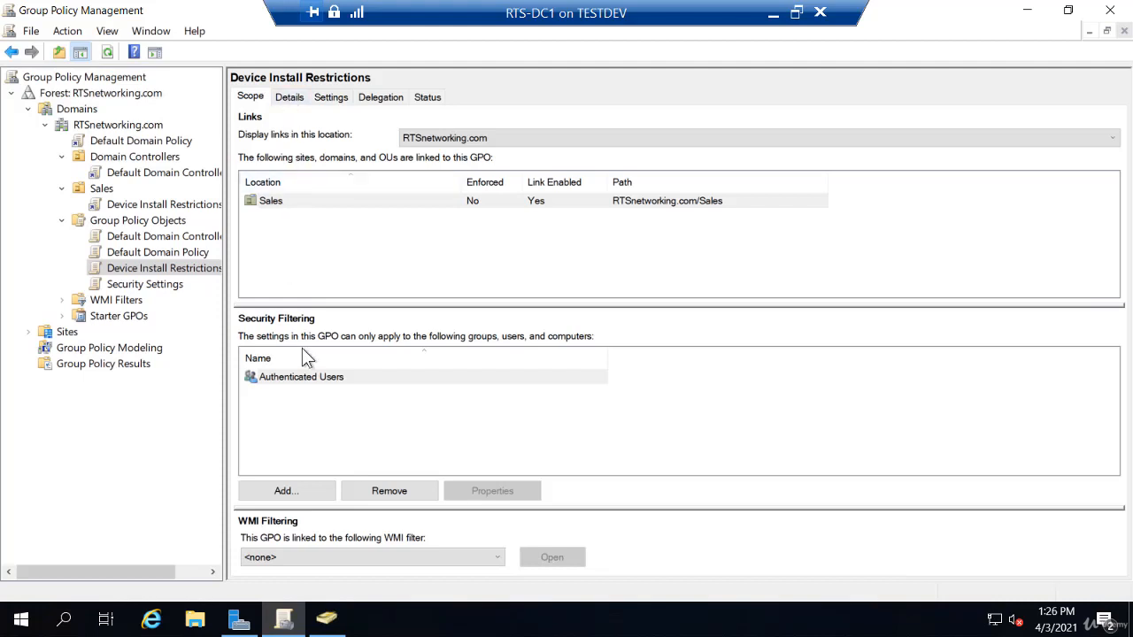
pyautogui.click(290, 97)
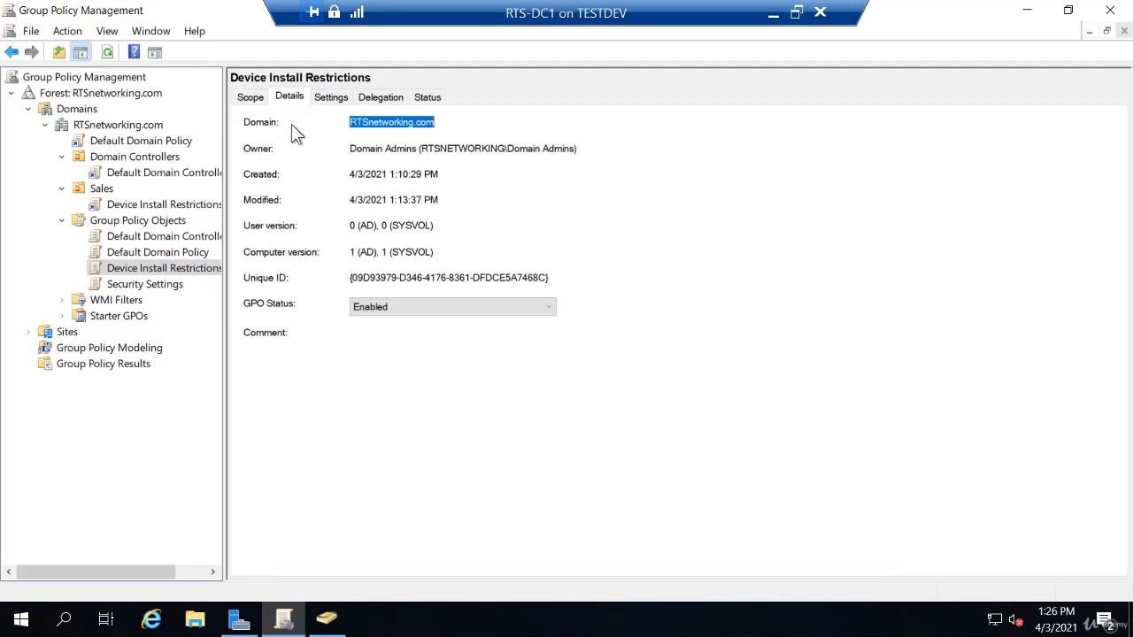
# Set the Device Install Restrictions GPO status to All settings disabled and return it to Enabled.
pyautogui.click(375, 306)
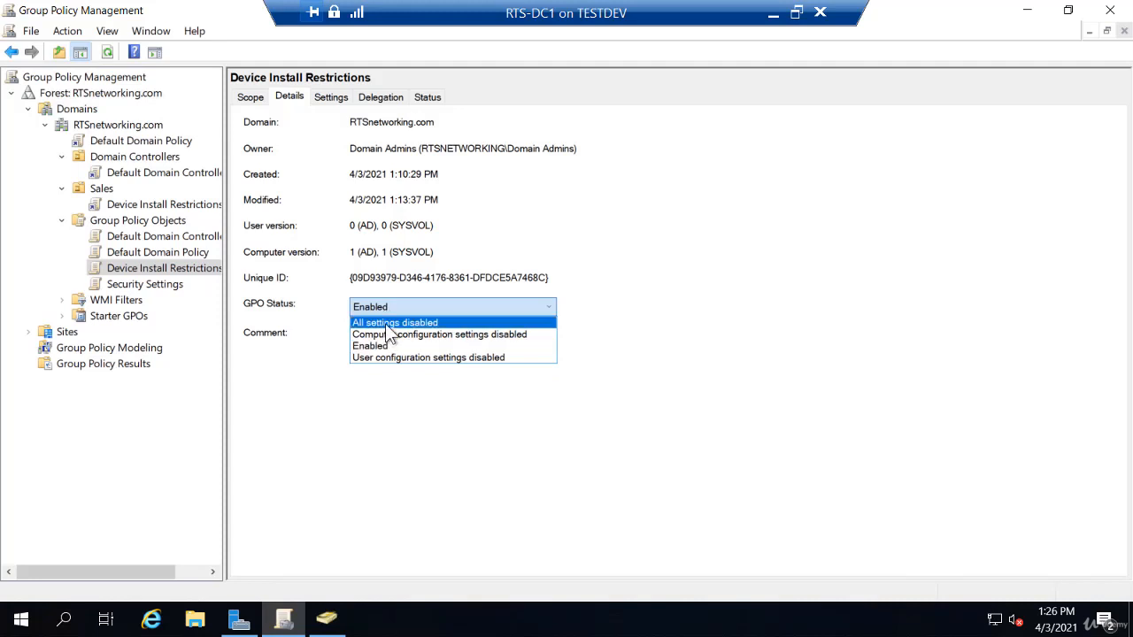
pyautogui.click(385, 323)
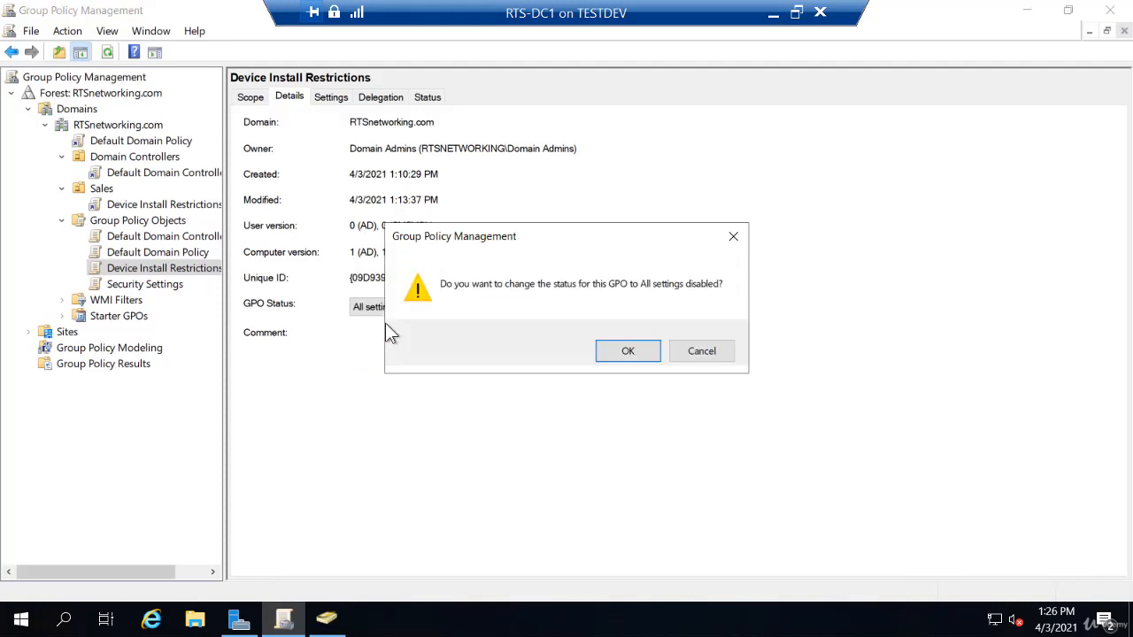
pyautogui.click(643, 357)
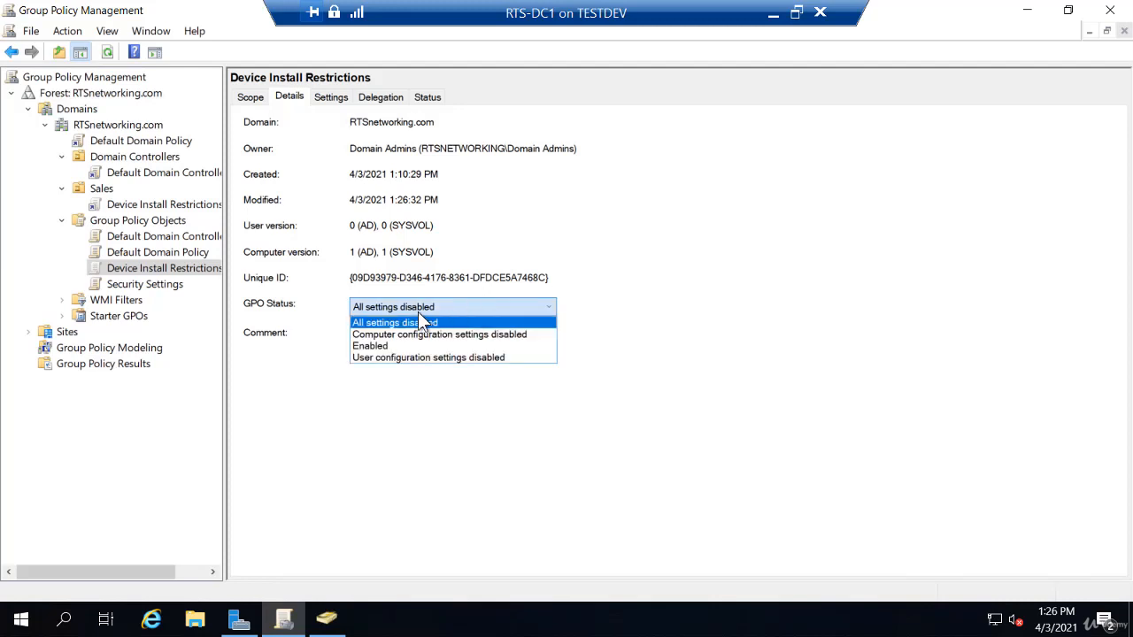
pyautogui.click(399, 351)
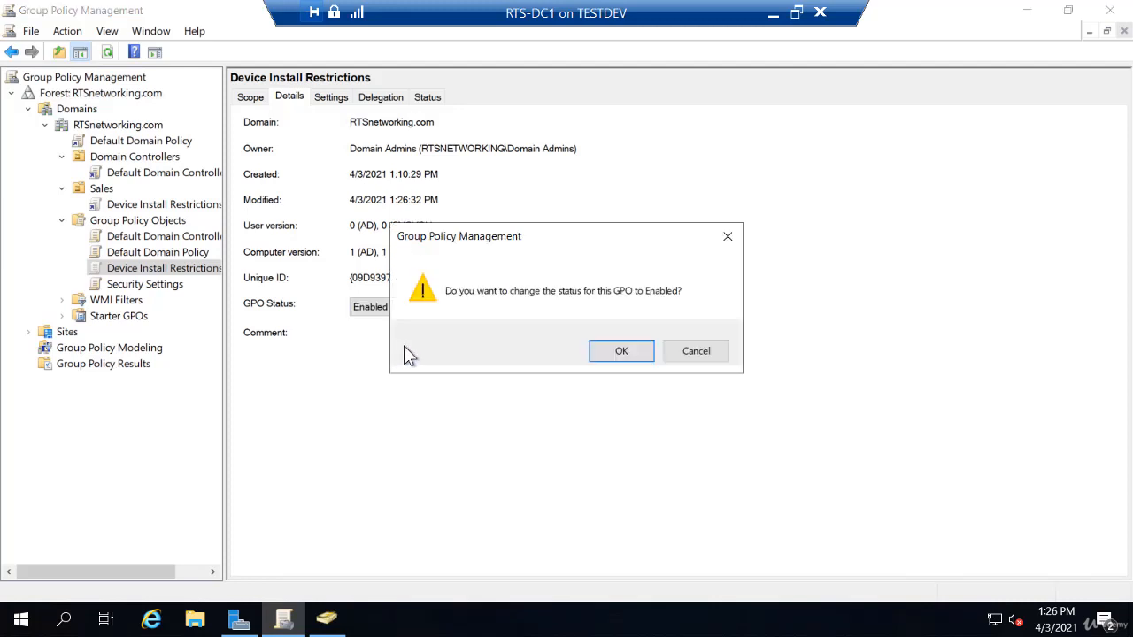
pyautogui.click(619, 354)
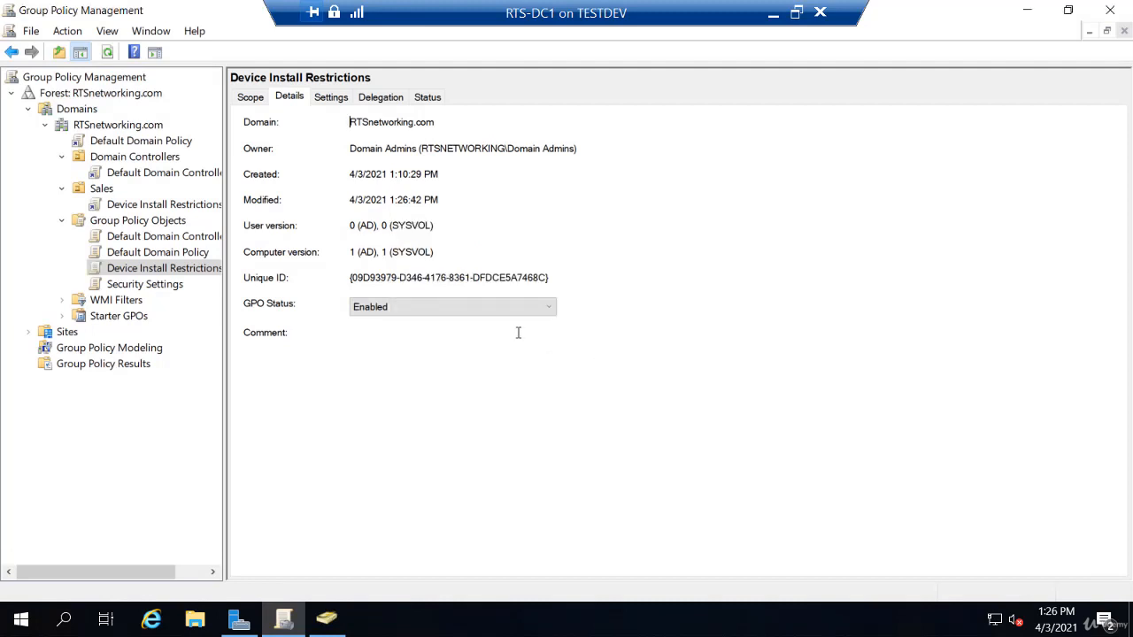
# Review the GPO Status choices and read through the settings report of the Device Install Restrictions GPO, down to its User Configuration section.
pyautogui.click(498, 308)
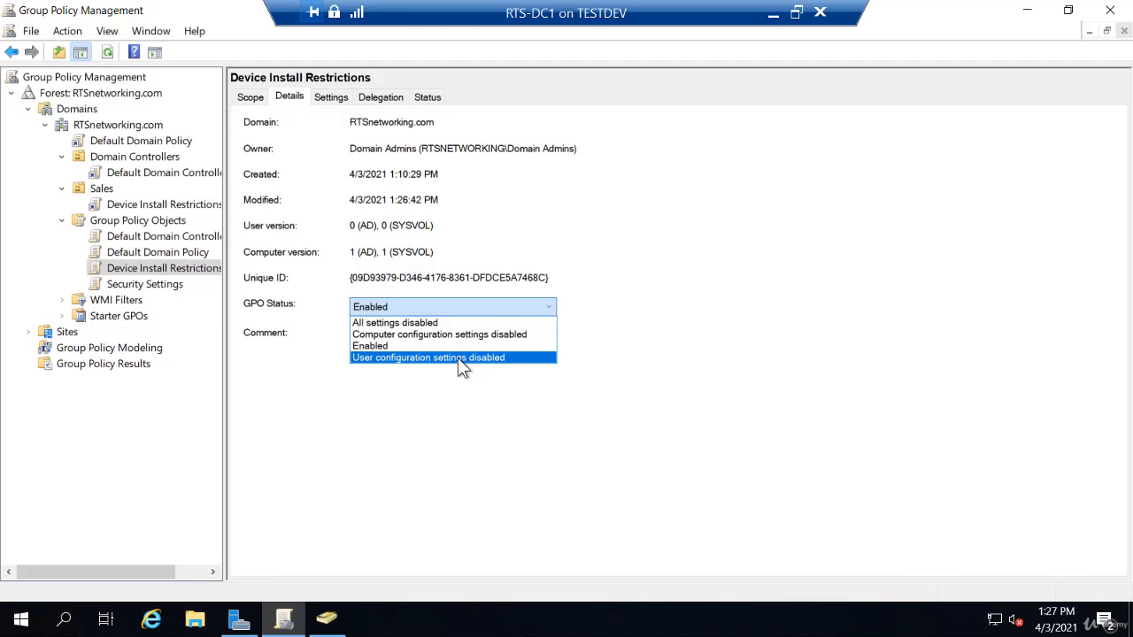
pyautogui.click(423, 265)
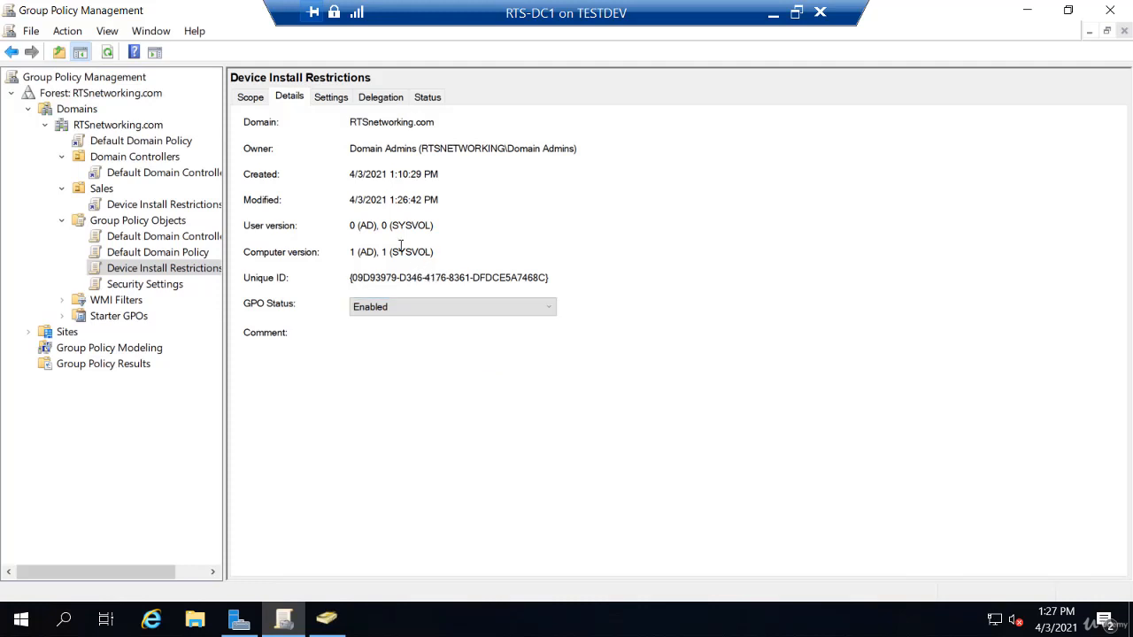
pyautogui.click(335, 100)
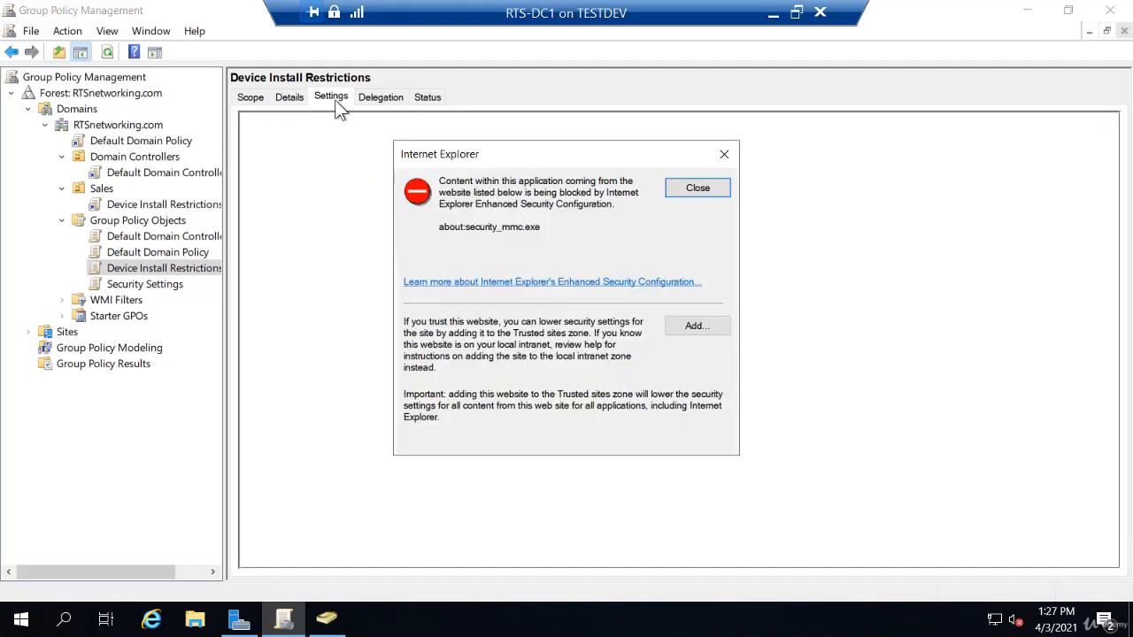
pyautogui.click(697, 188)
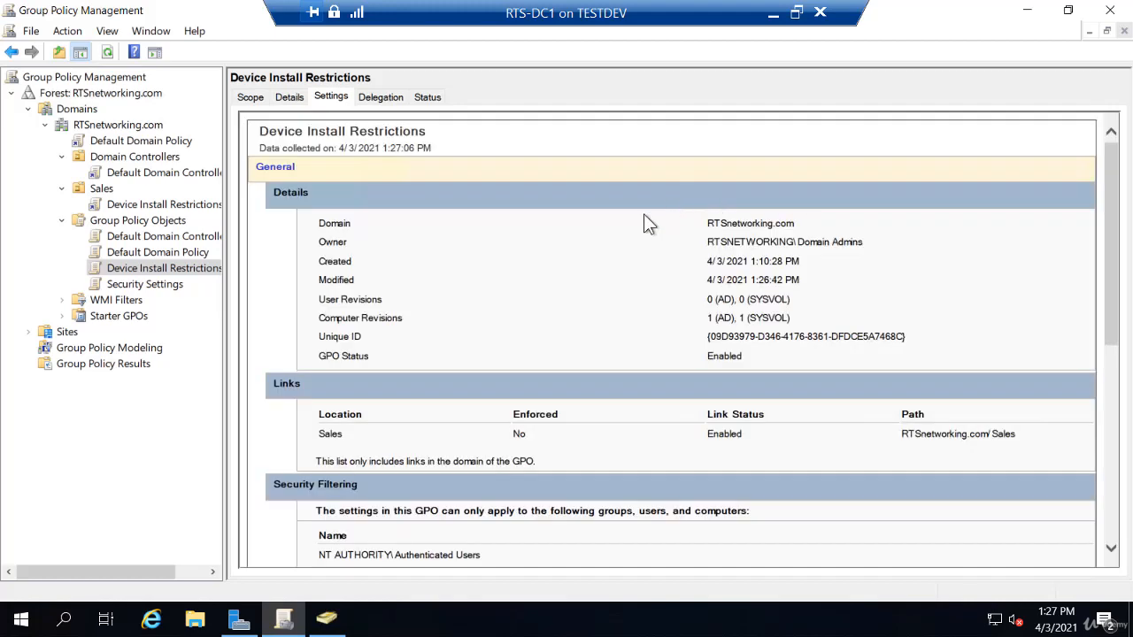
pyautogui.scroll(-2, 471, 243)
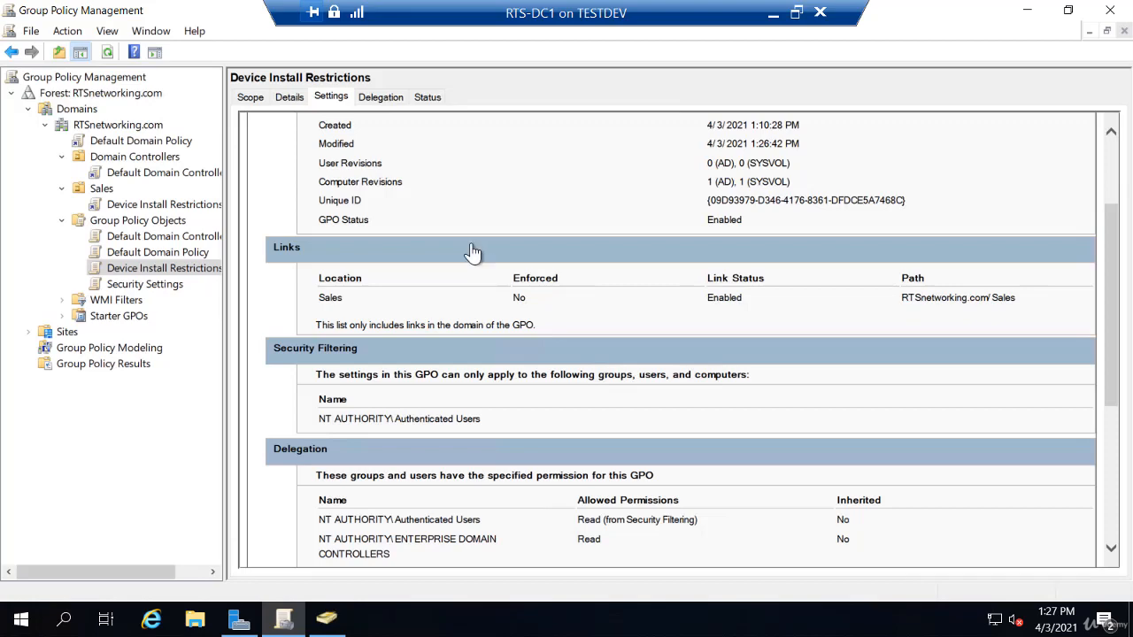
pyautogui.scroll(-4, 476, 269)
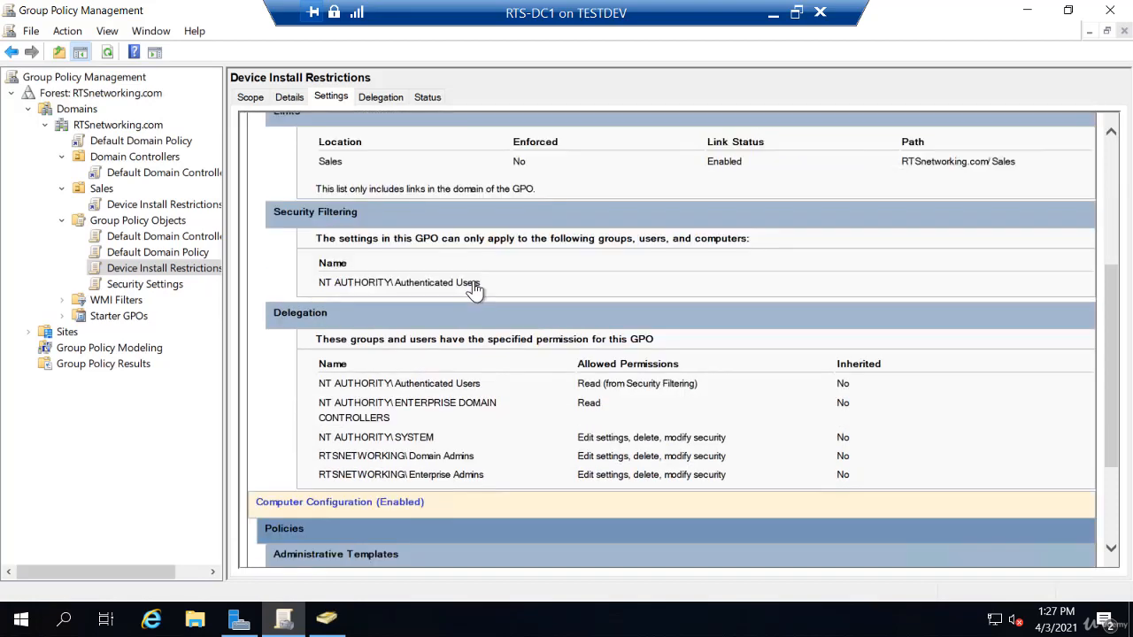
pyautogui.scroll(-1, 476, 289)
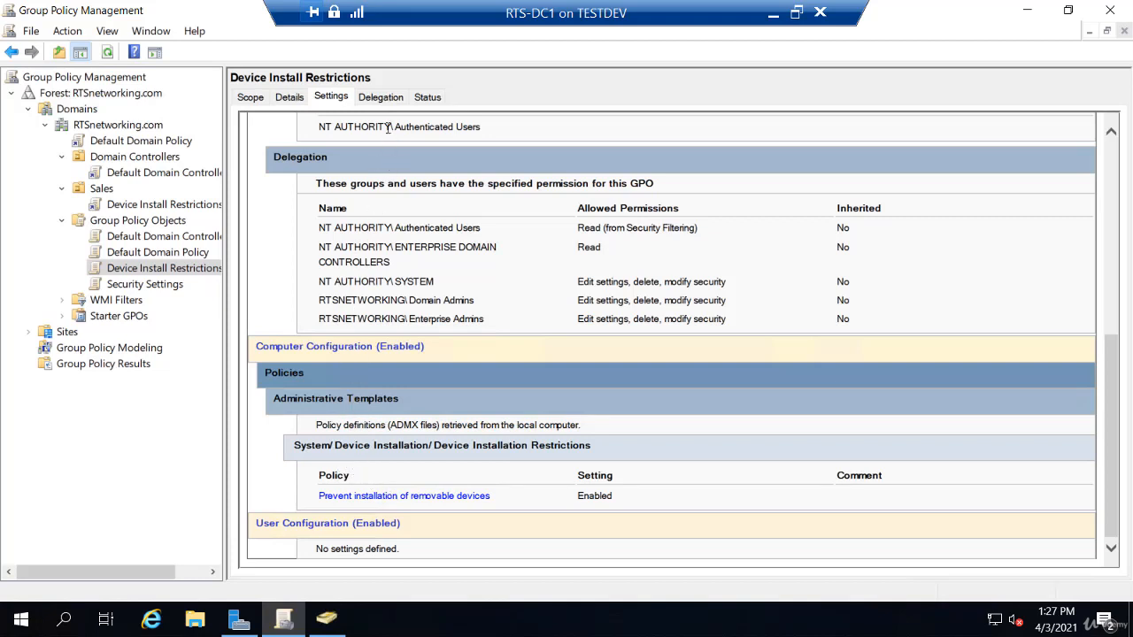
# Examine the groups and their allowed permissions in the Device Install Restrictions GPO's delegation, including the Domain Admins entry.
pyautogui.click(382, 99)
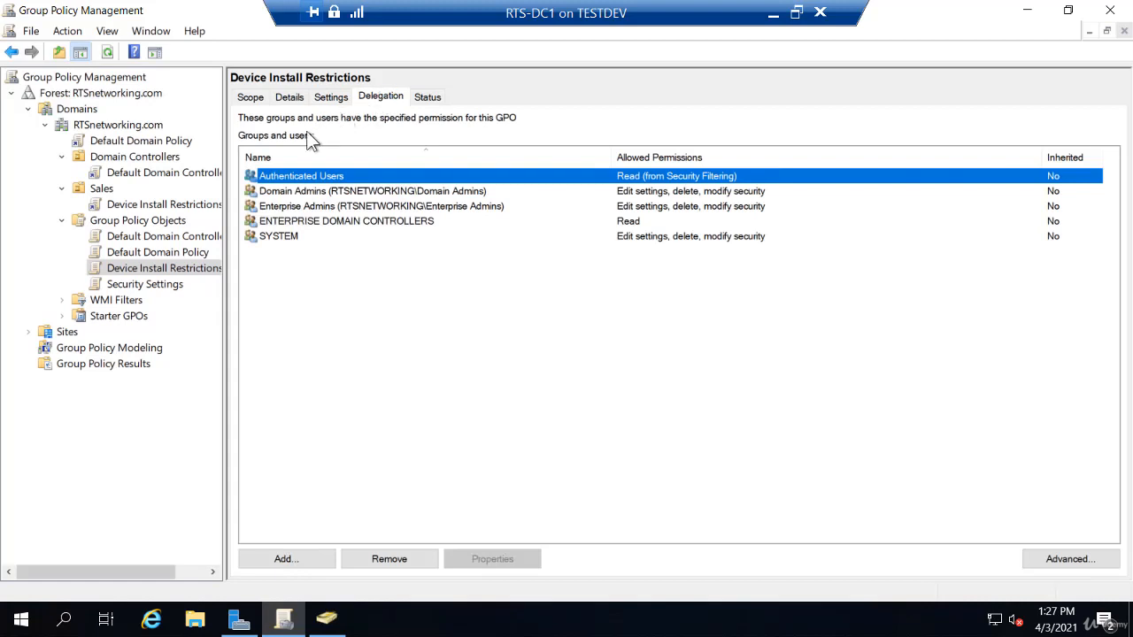
pyautogui.click(297, 196)
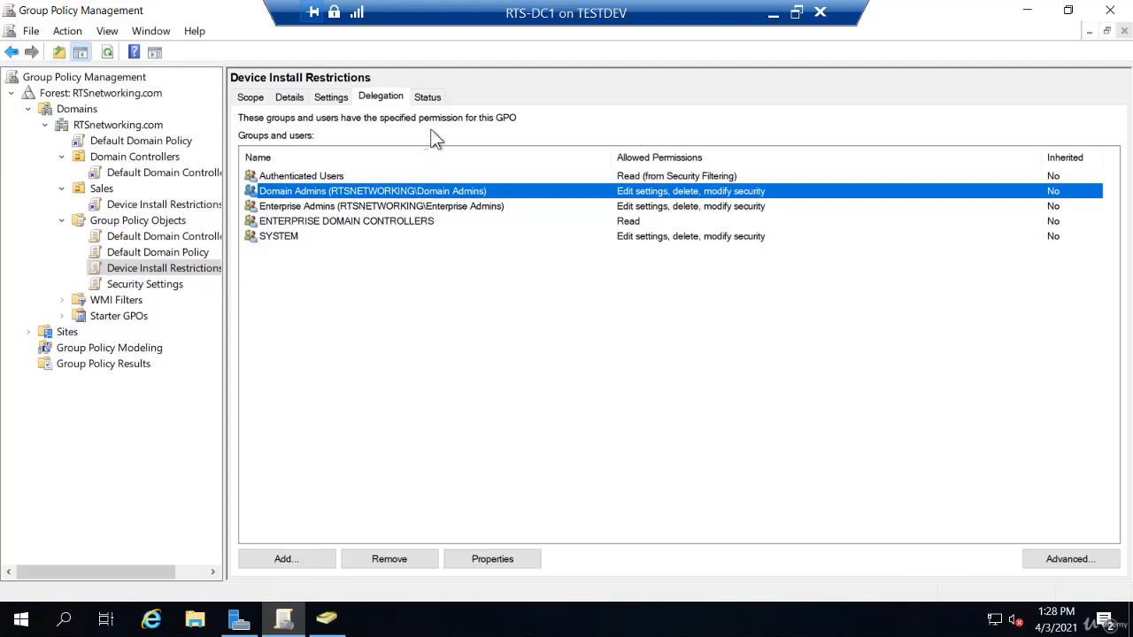
# Expand the baseline domain controller's details in the GPO's replication status and gather infrastructure status from all domain controllers.
pyautogui.click(432, 99)
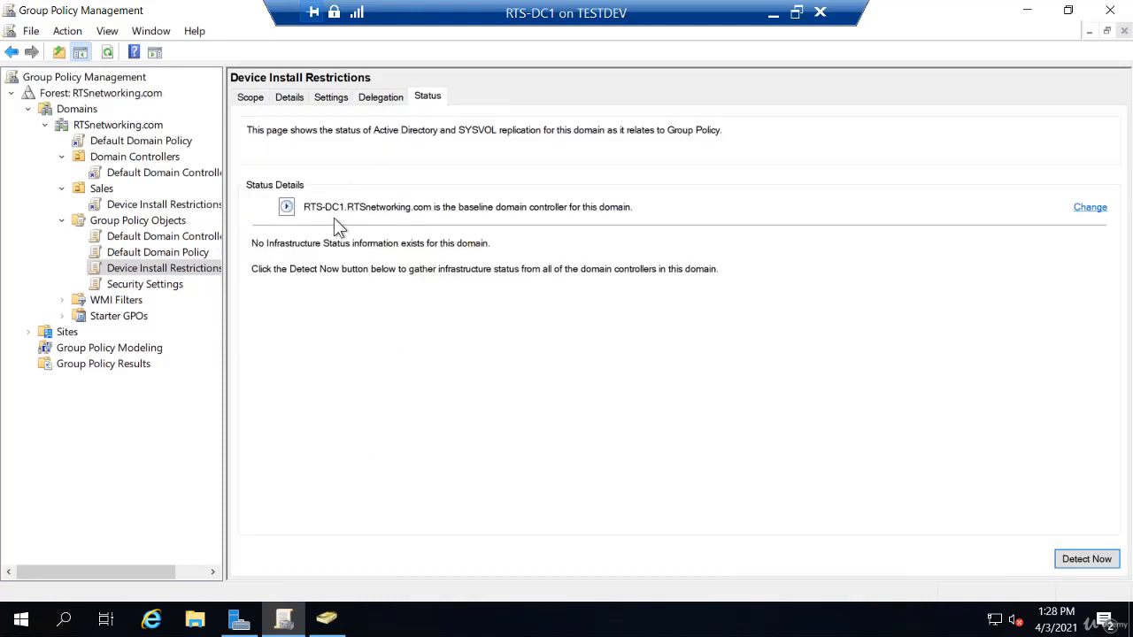
pyautogui.click(286, 209)
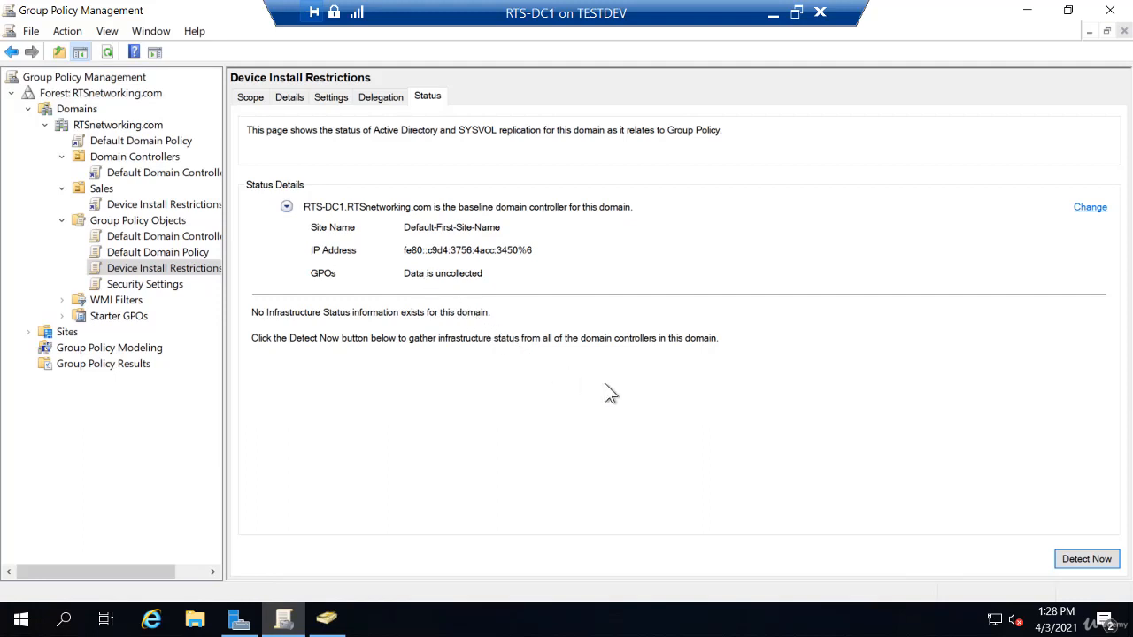
pyautogui.click(1077, 560)
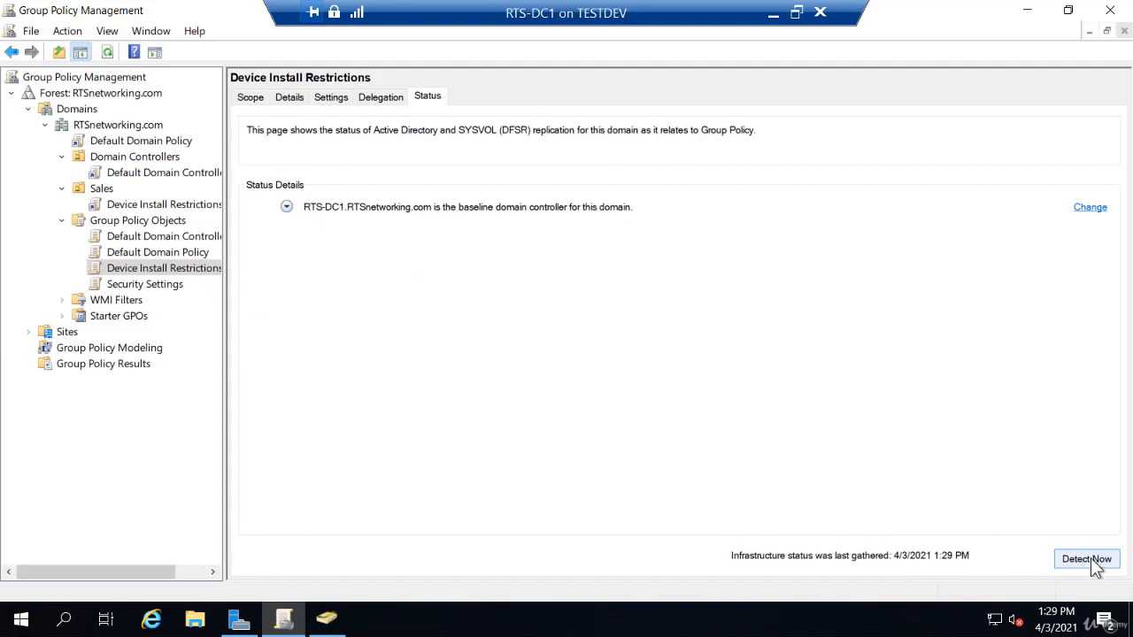